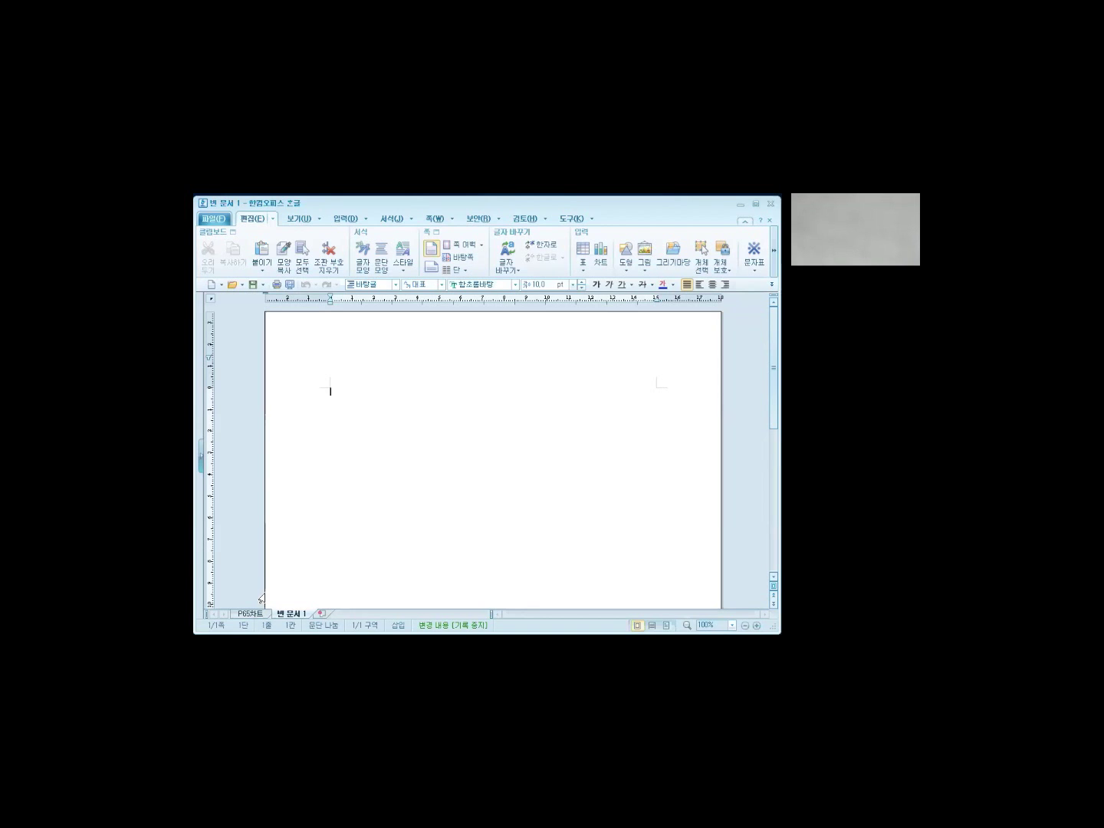
Open the 도서보유현황 document from the 문서 library folder.
click(216, 220)
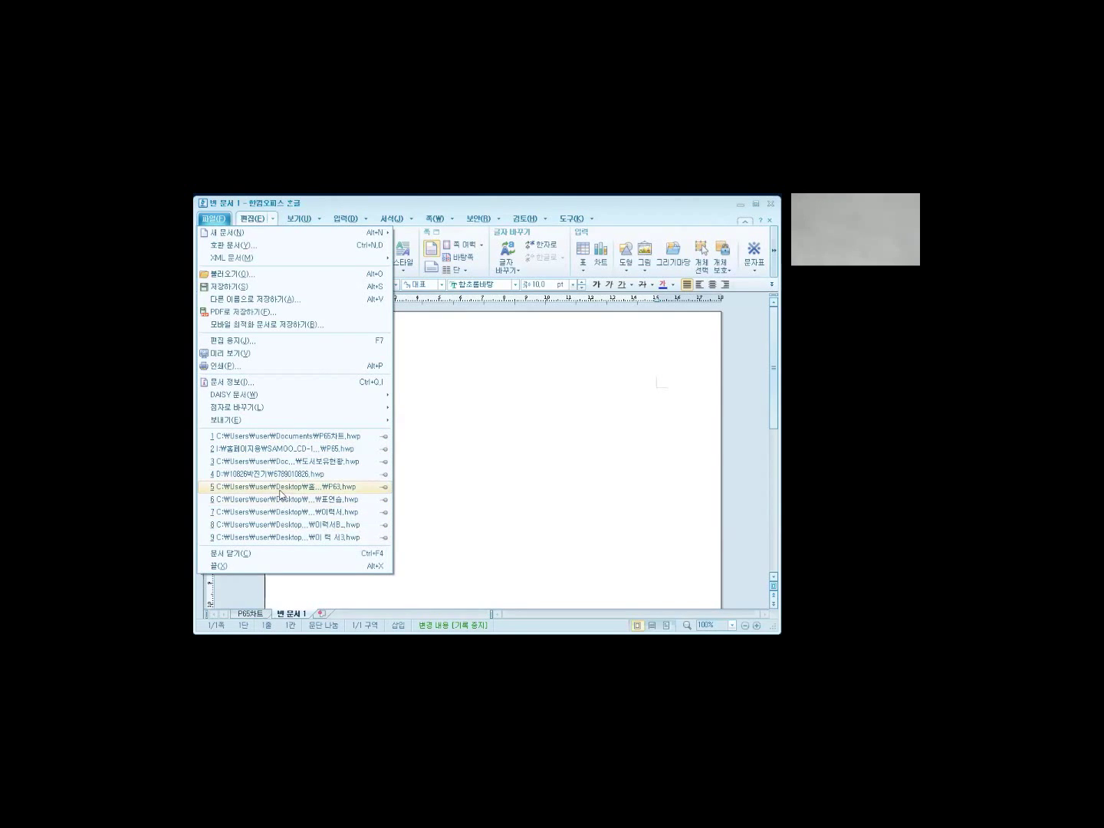
click(218, 220)
click(219, 220)
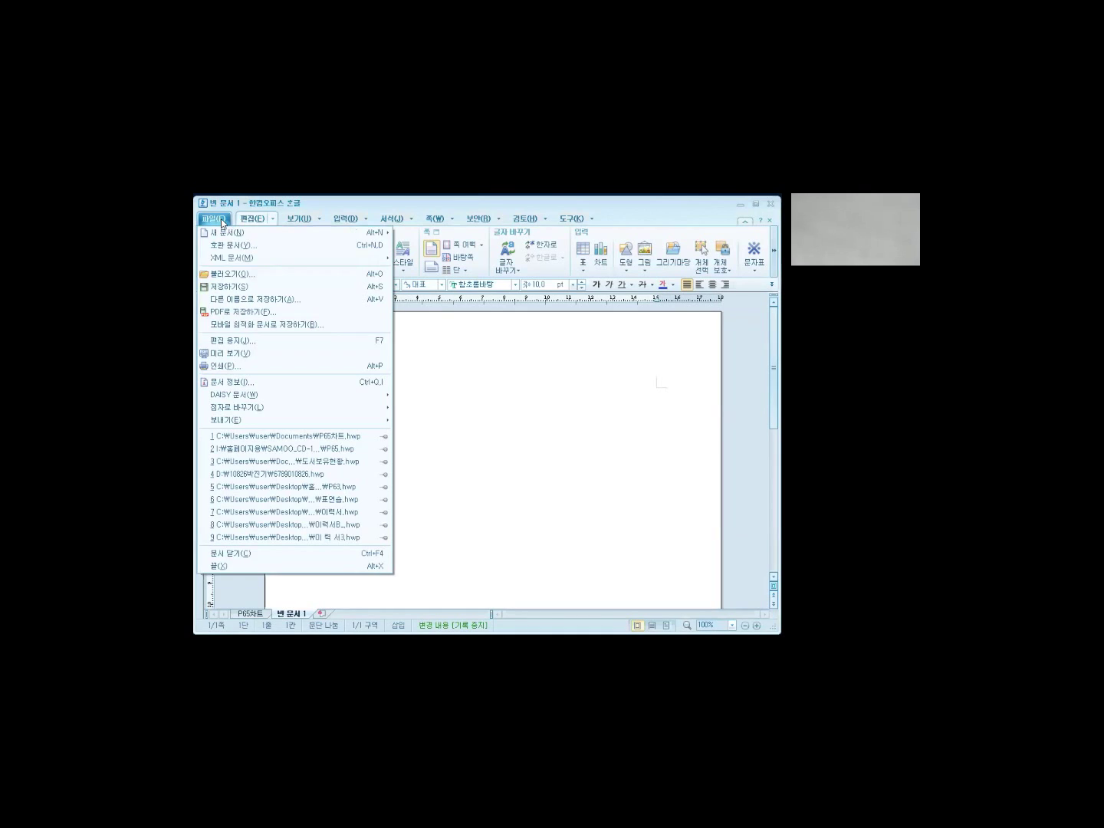
click(233, 277)
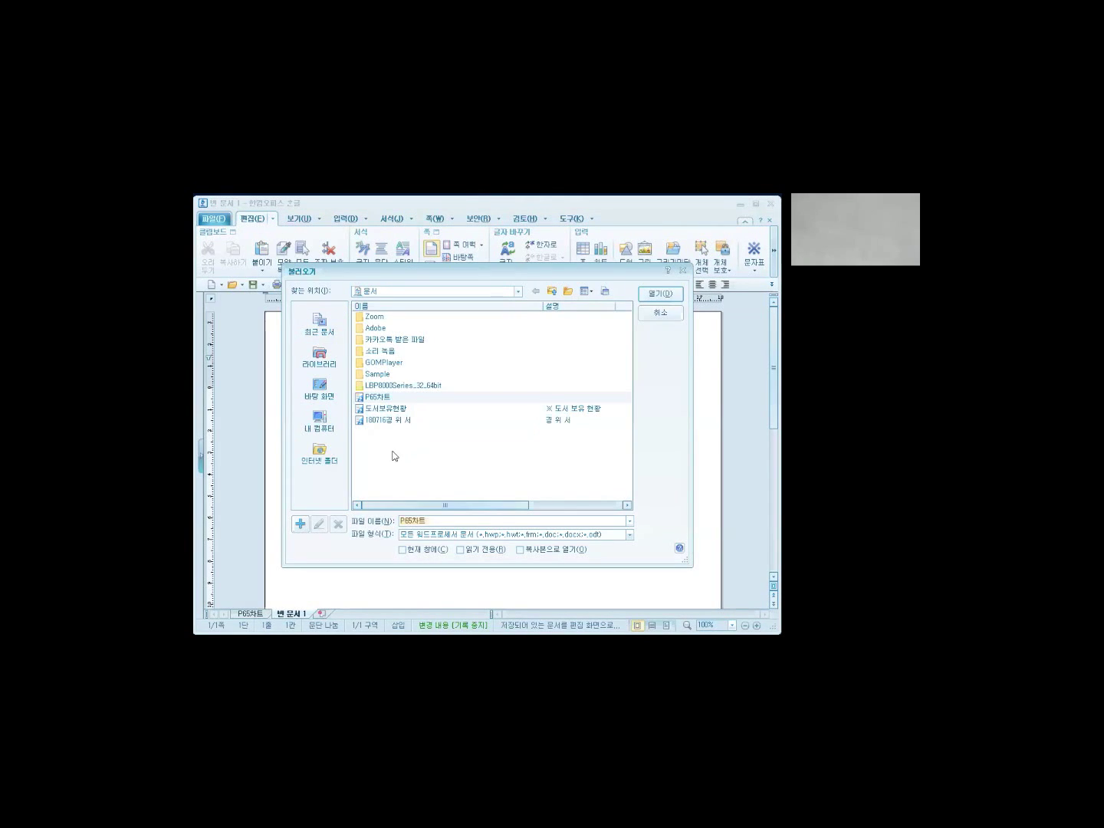
click(321, 358)
click(373, 329)
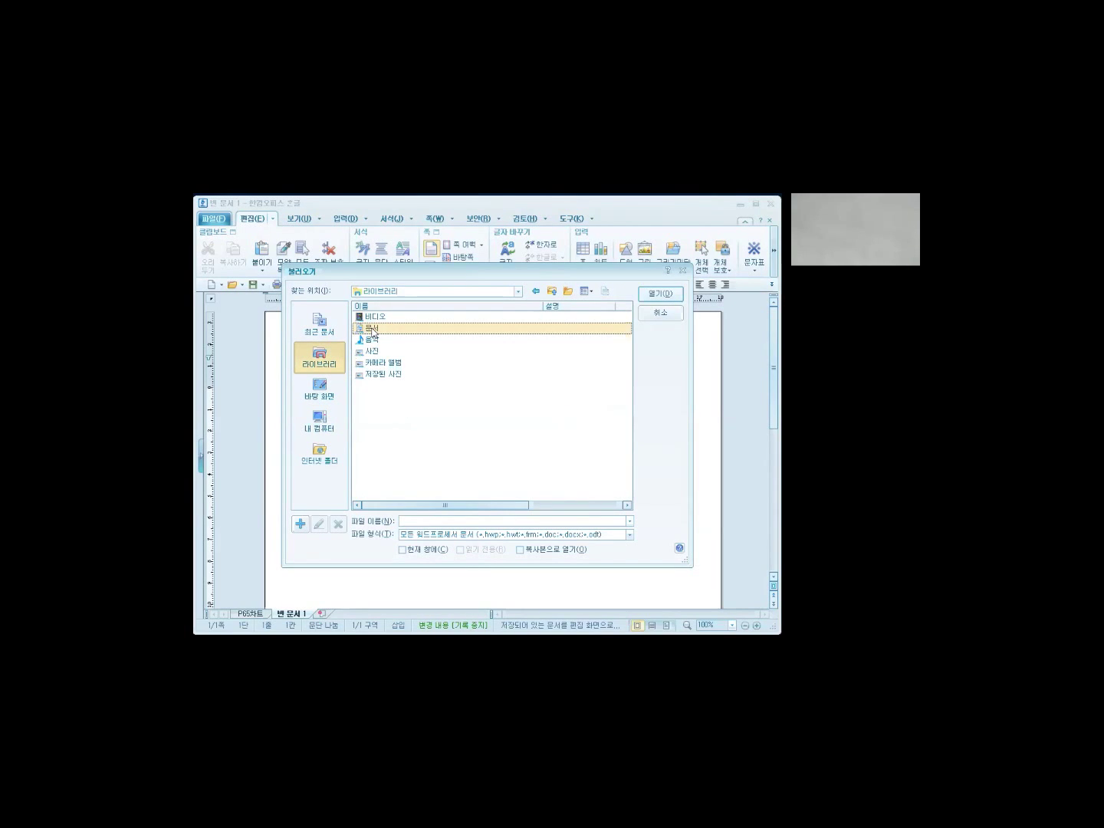
double_click(373, 330)
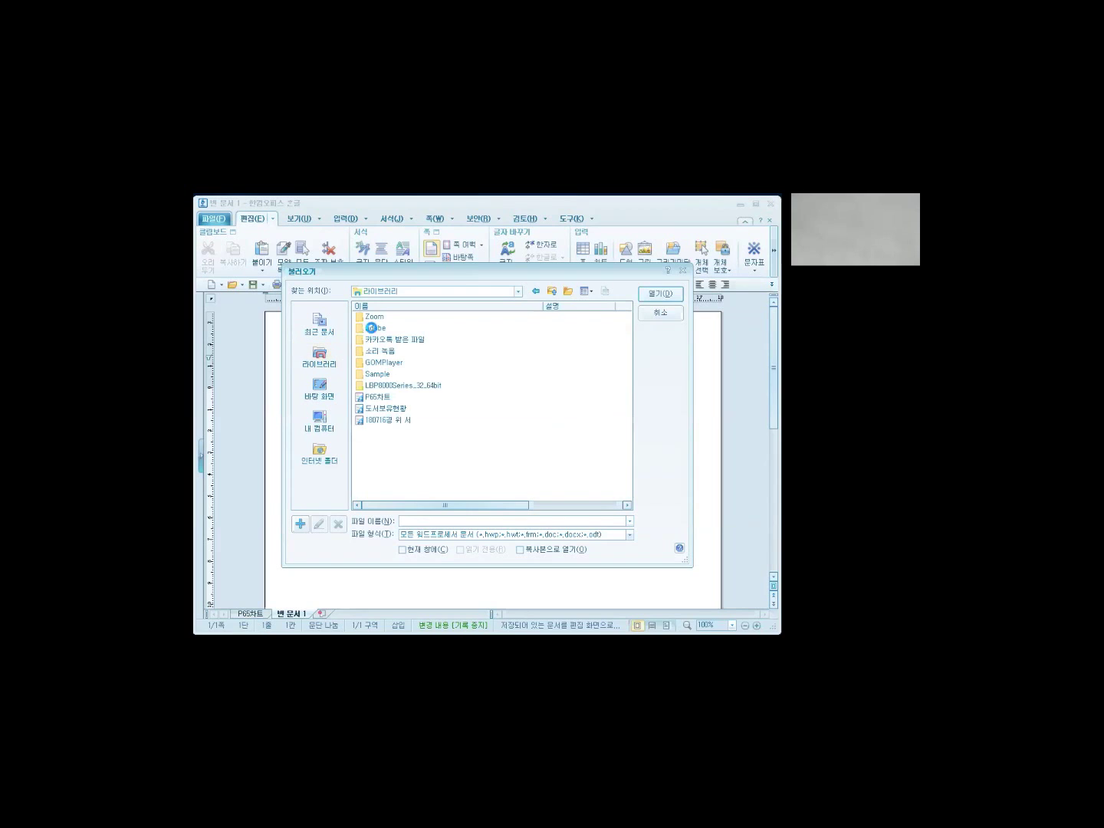
click(392, 410)
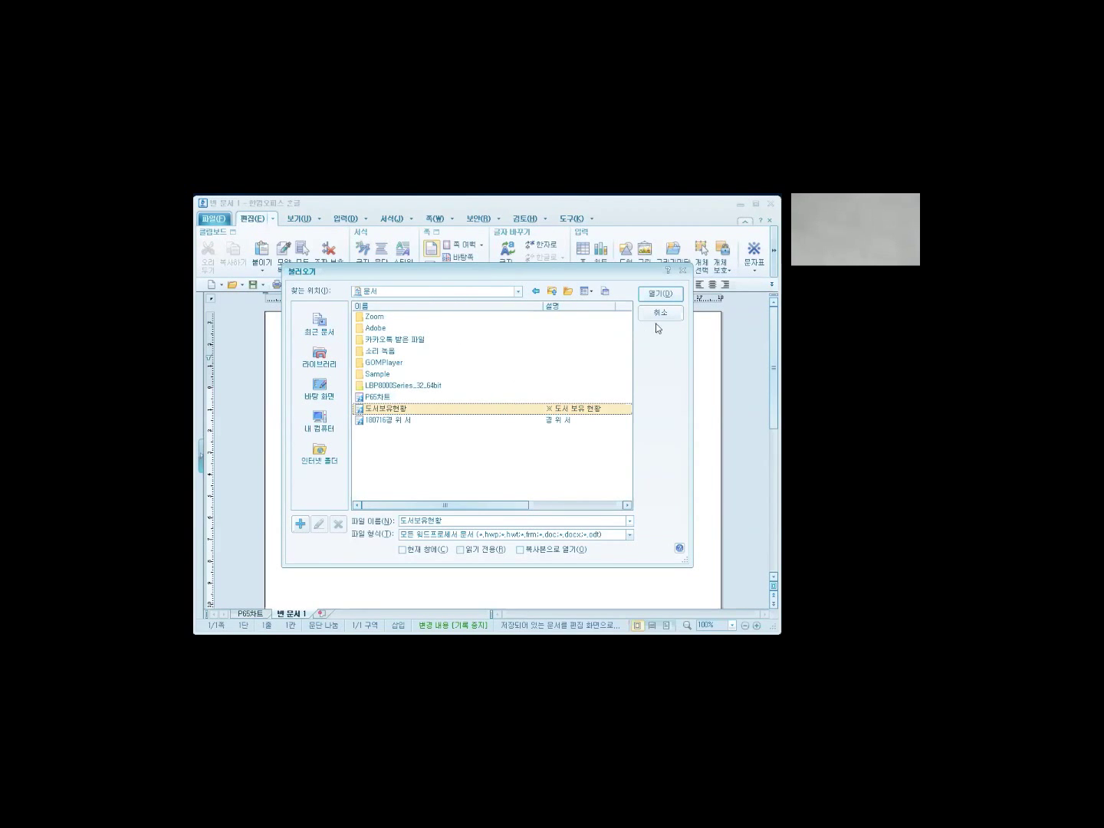
click(655, 295)
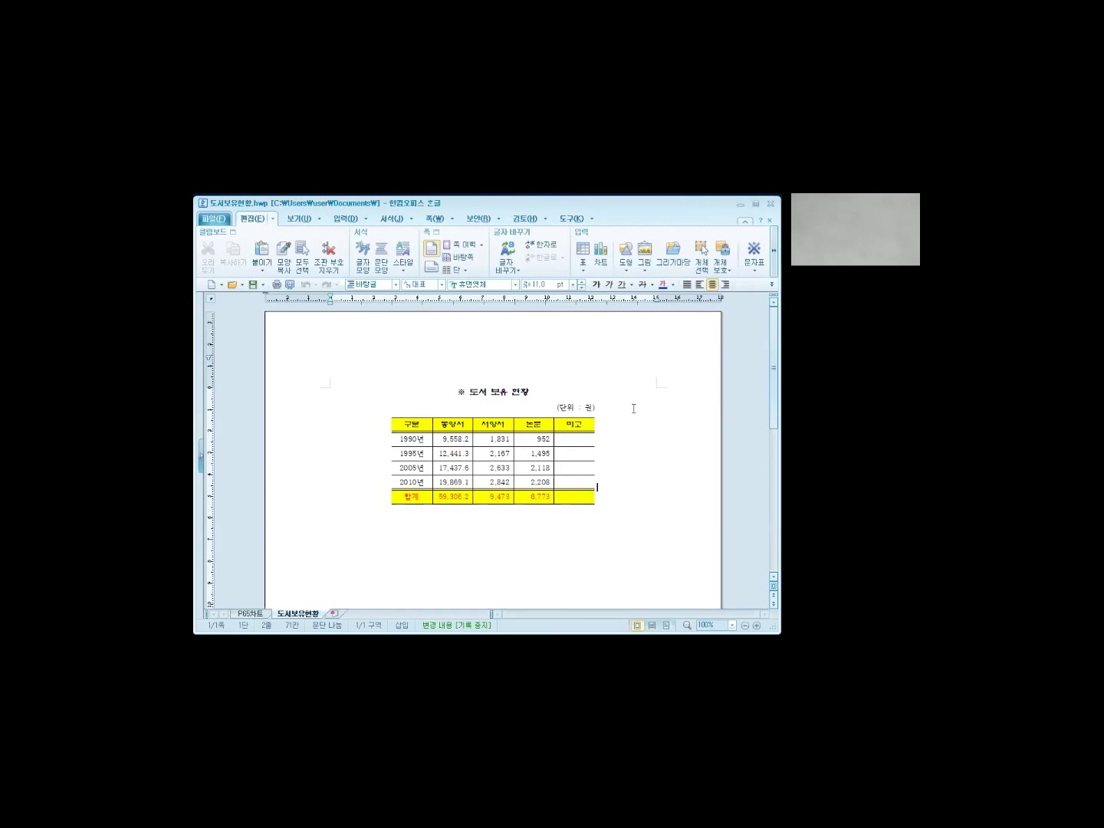
Save a copy of the document under the new name 차트 in the 문서 folder.
click(214, 222)
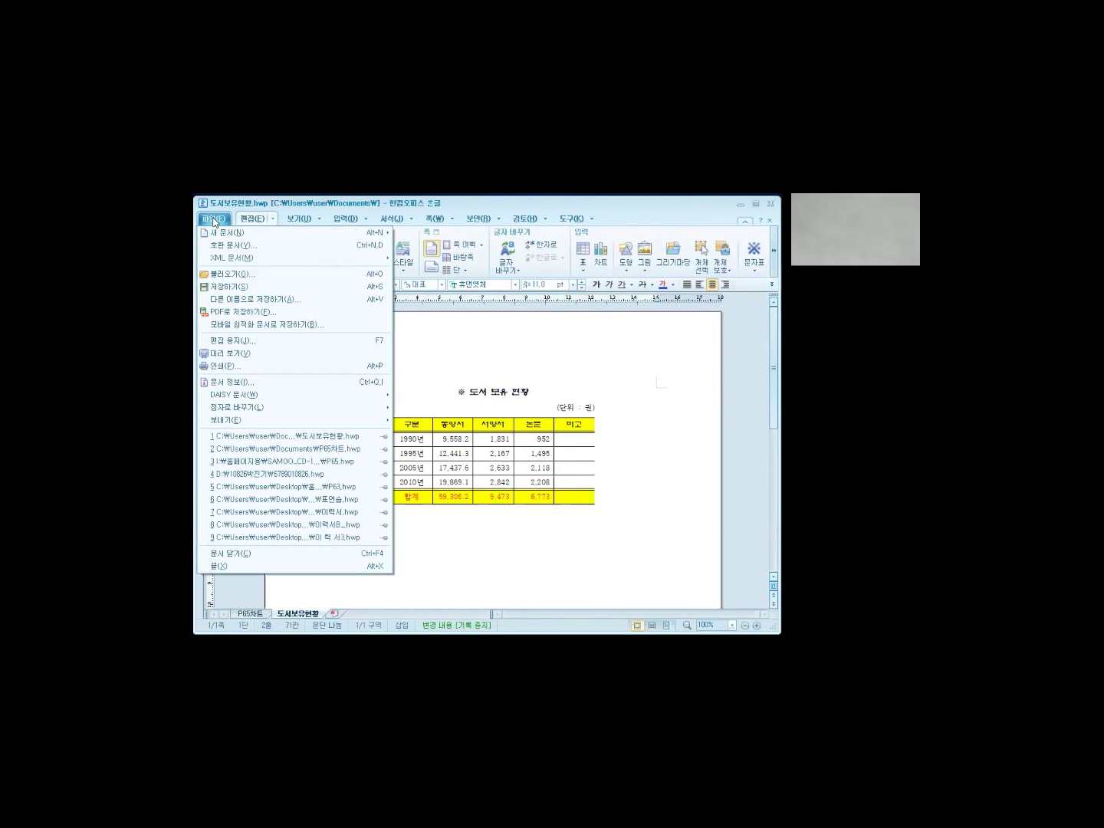
click(235, 300)
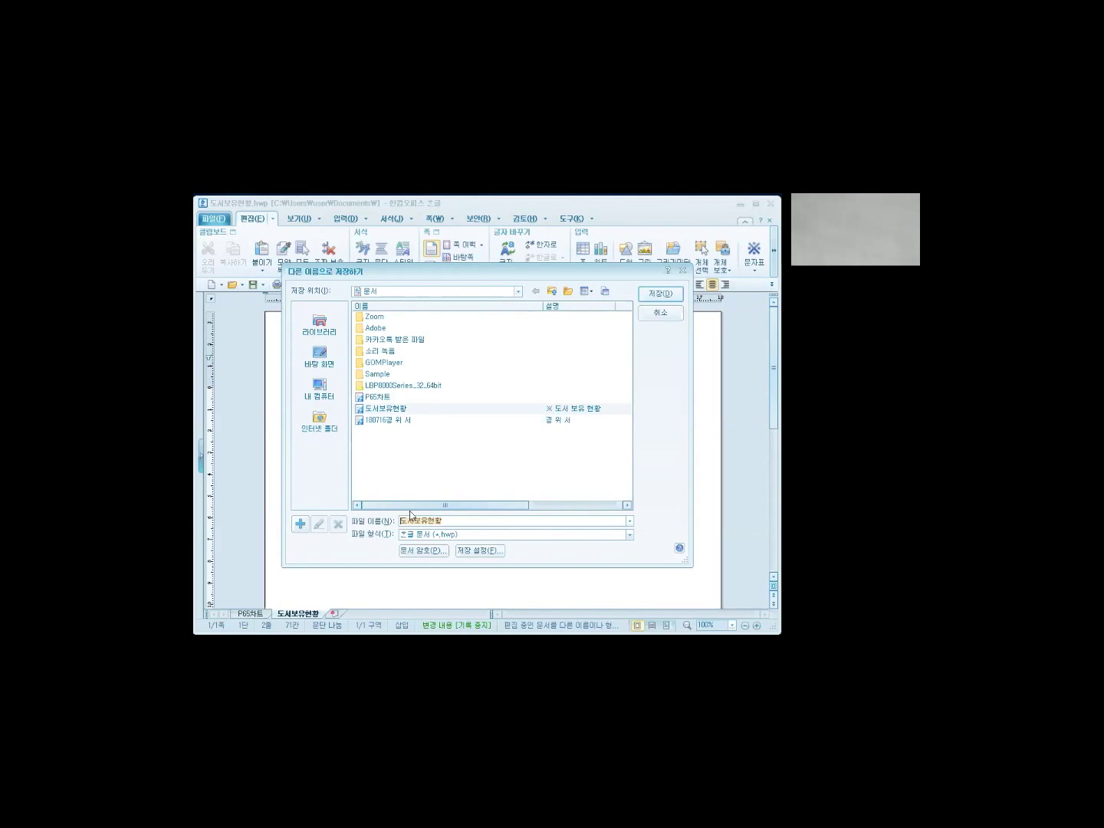
text(차)
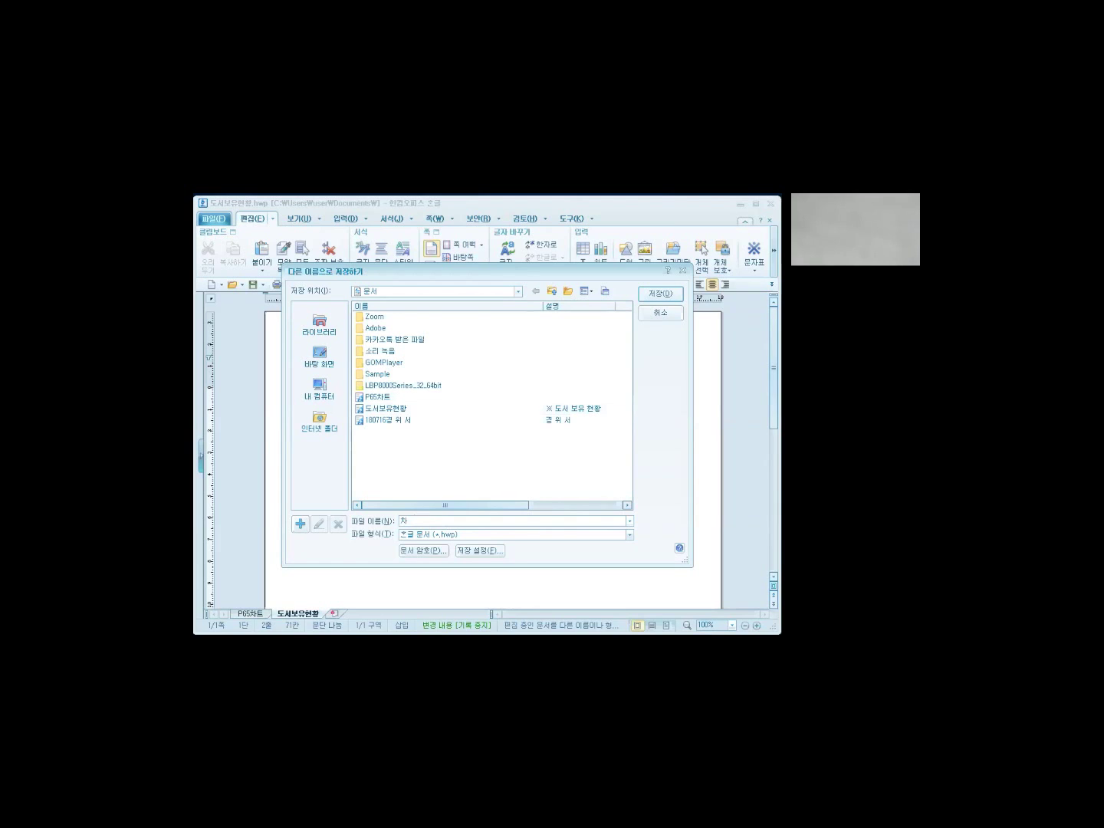
text(트)
click(657, 296)
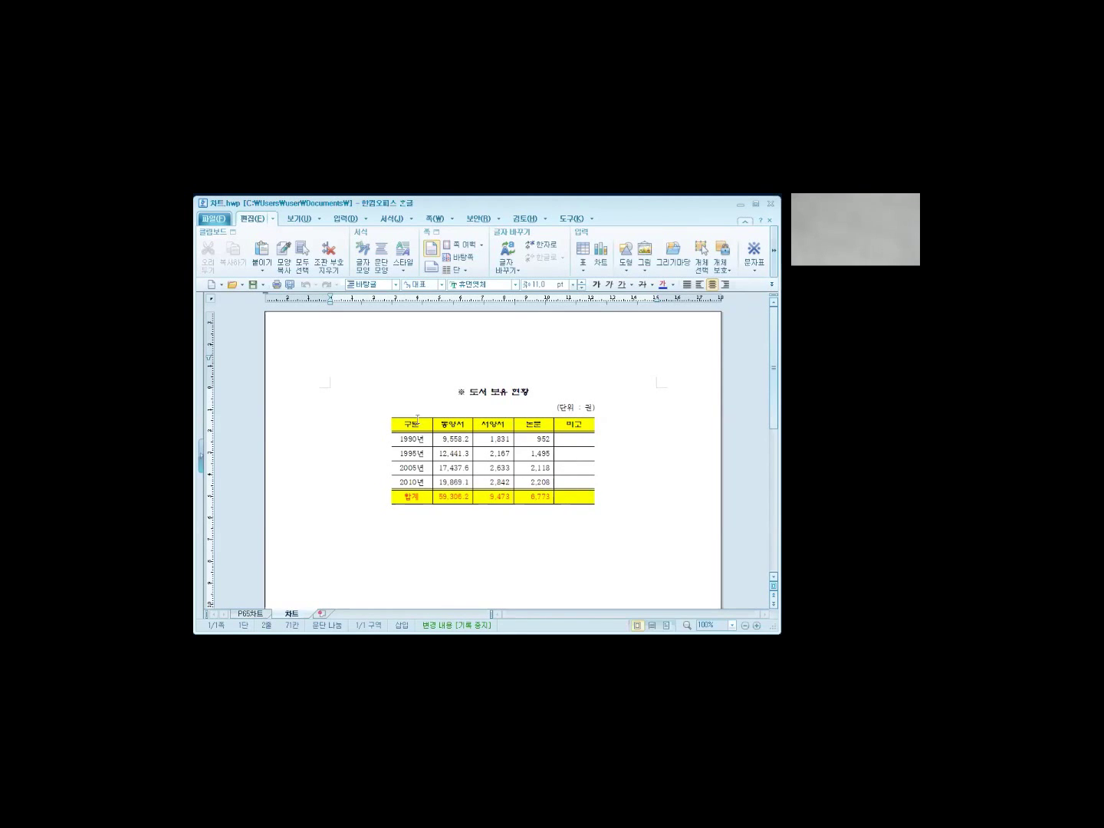
Create a chart from the table cells spanning the 구분 to 논문 columns, from the header row through the 2010년 row.
drag(400, 426, 526, 482)
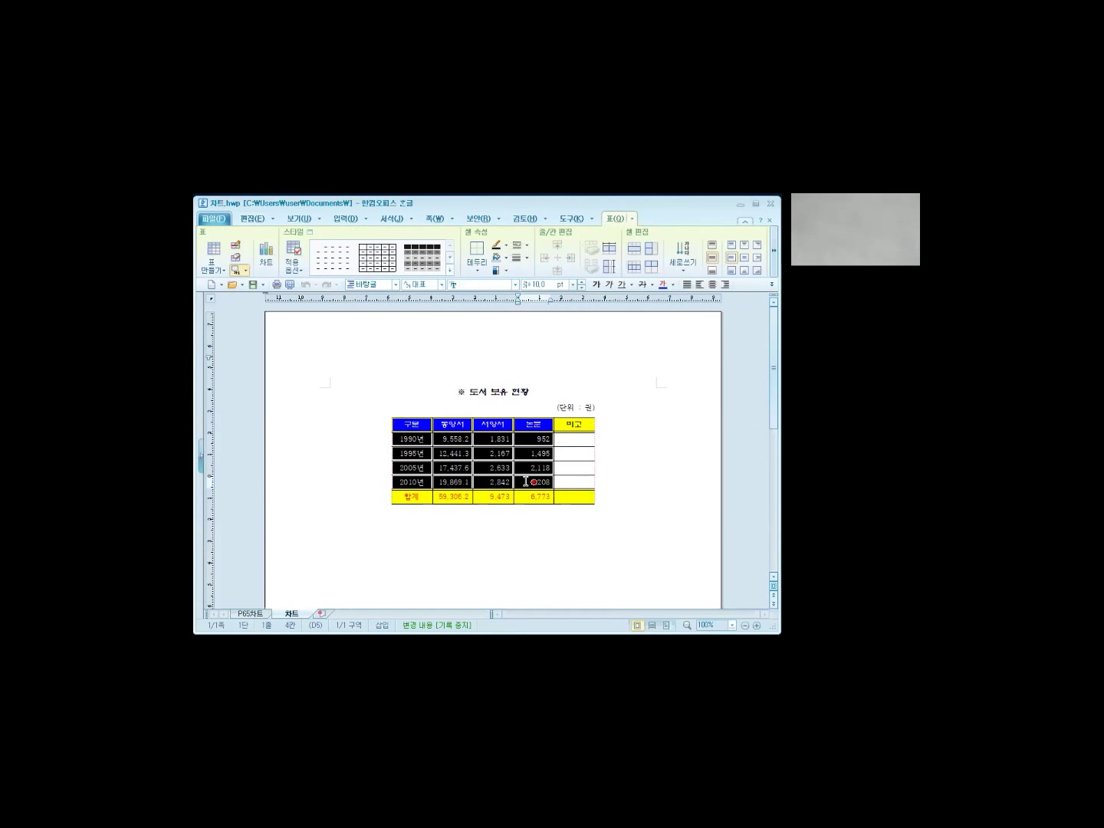
right_click(489, 429)
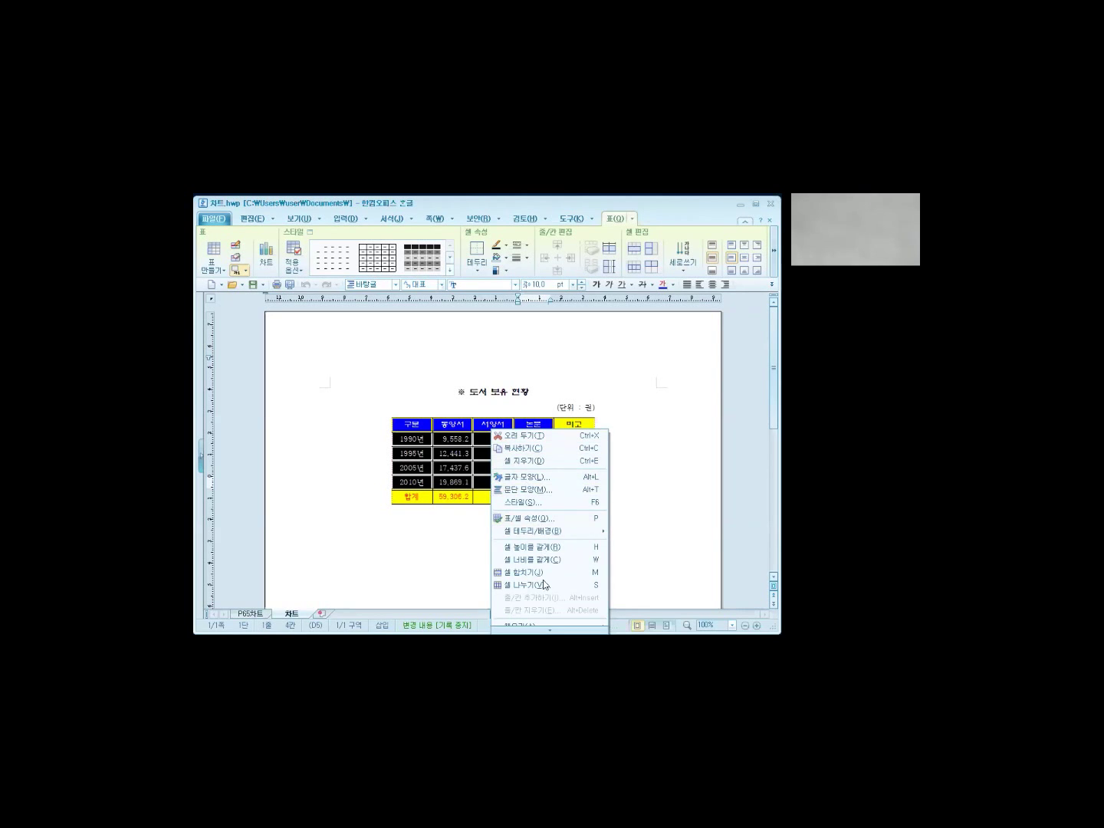
mouse_move(535, 629)
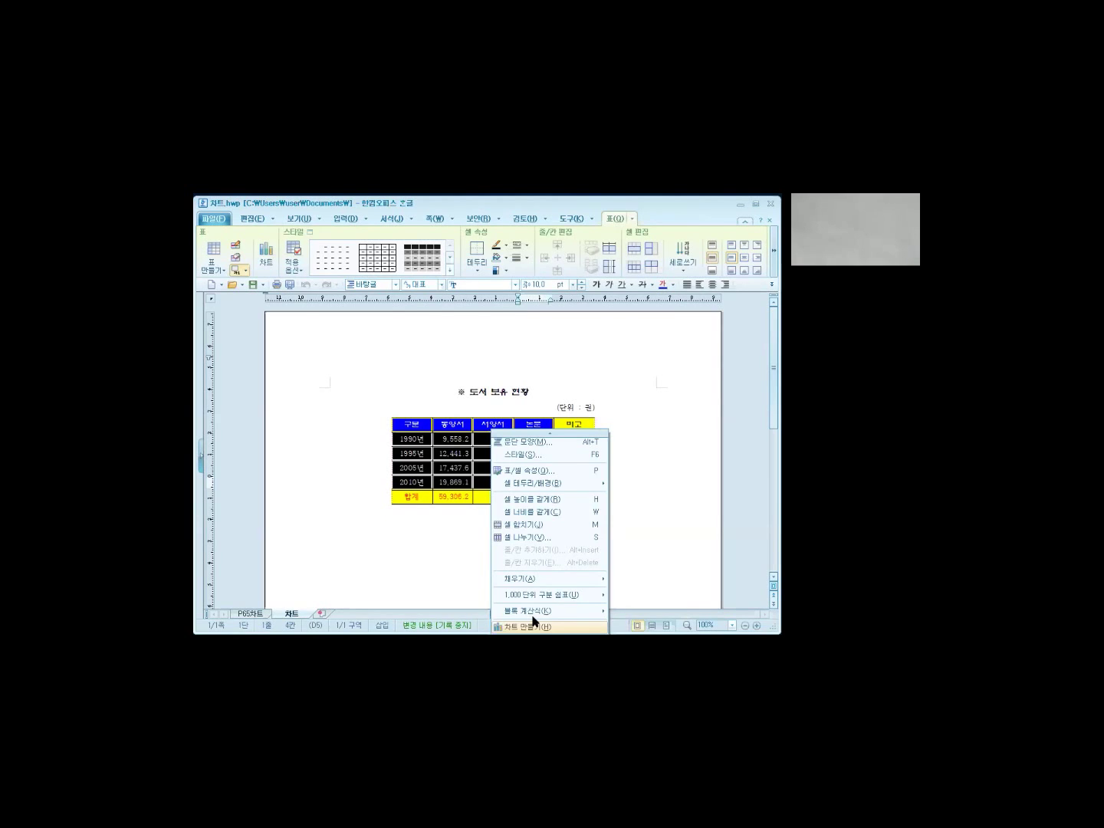
click(534, 625)
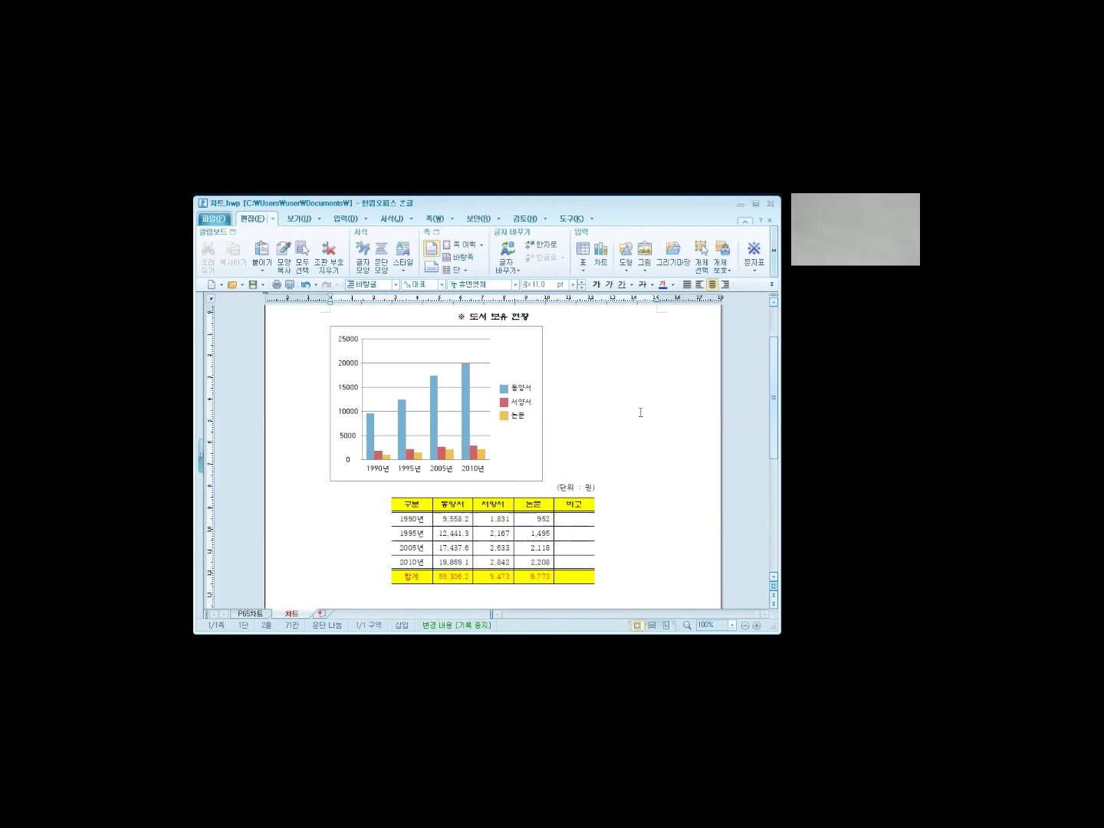
In the chart wizard, keep the clustered 세로 막대형 chart type and set the data direction to 열.
click(512, 360)
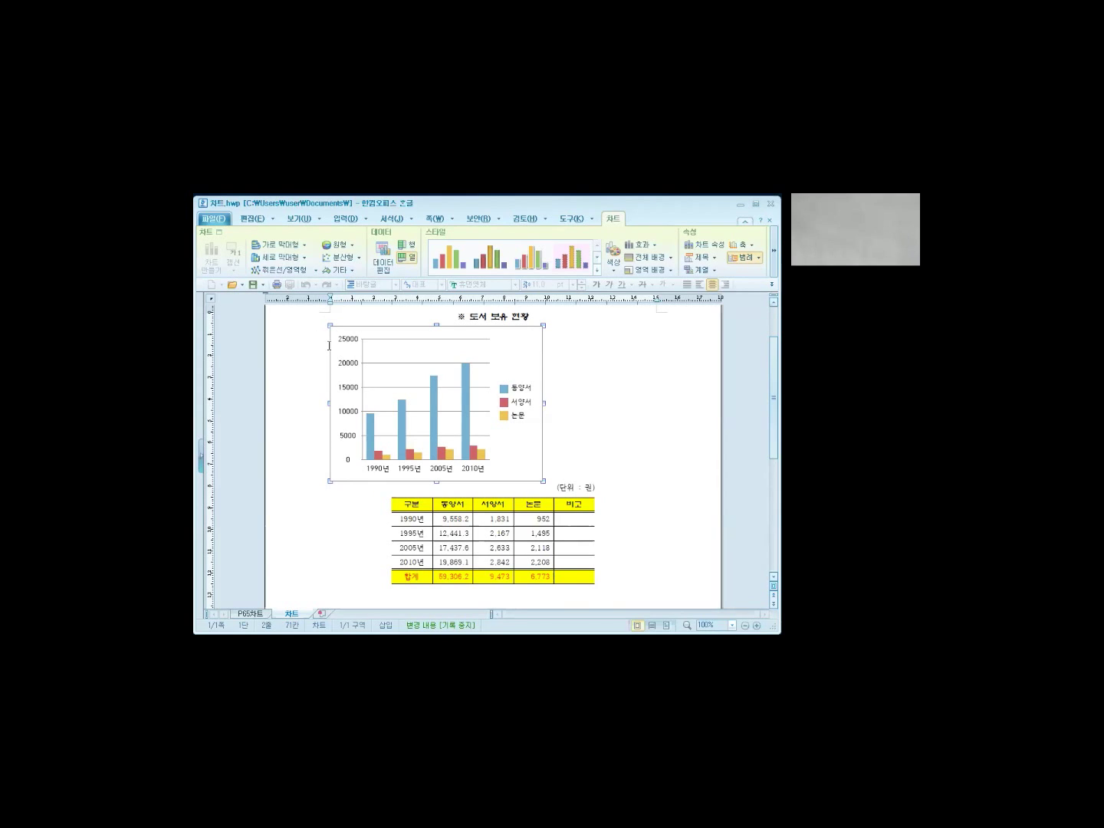
right_click(505, 348)
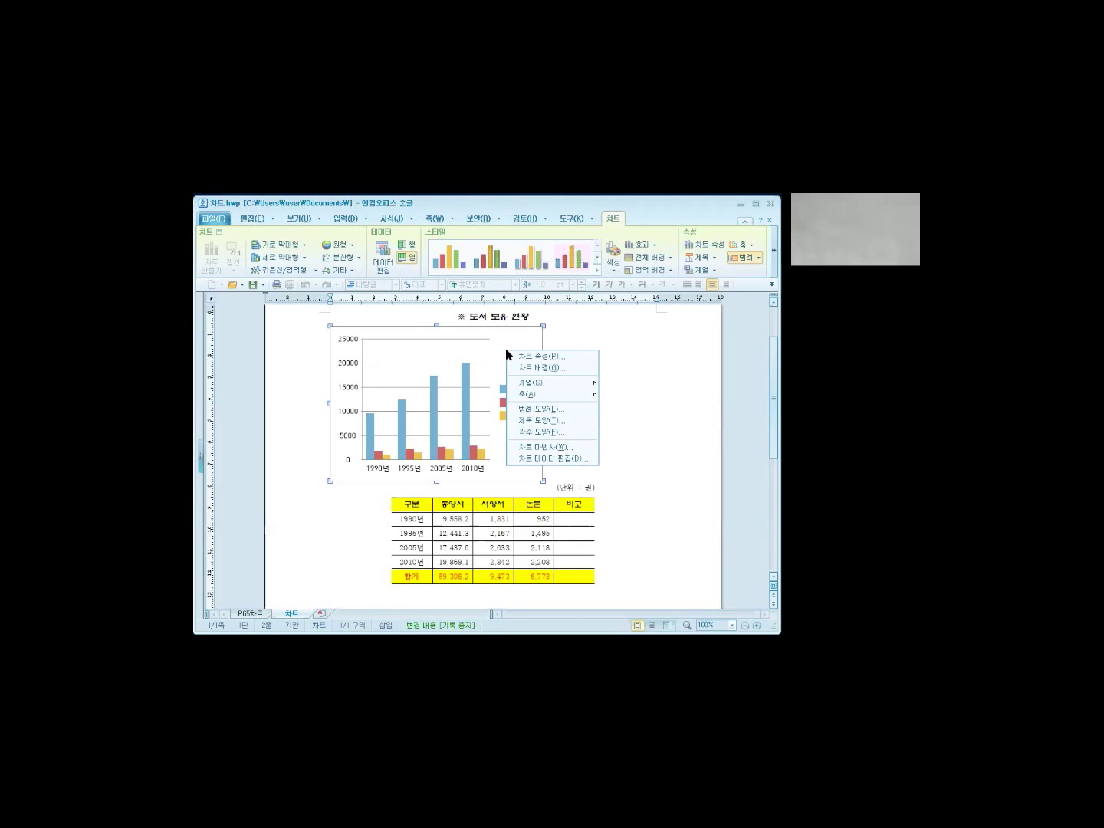
click(530, 452)
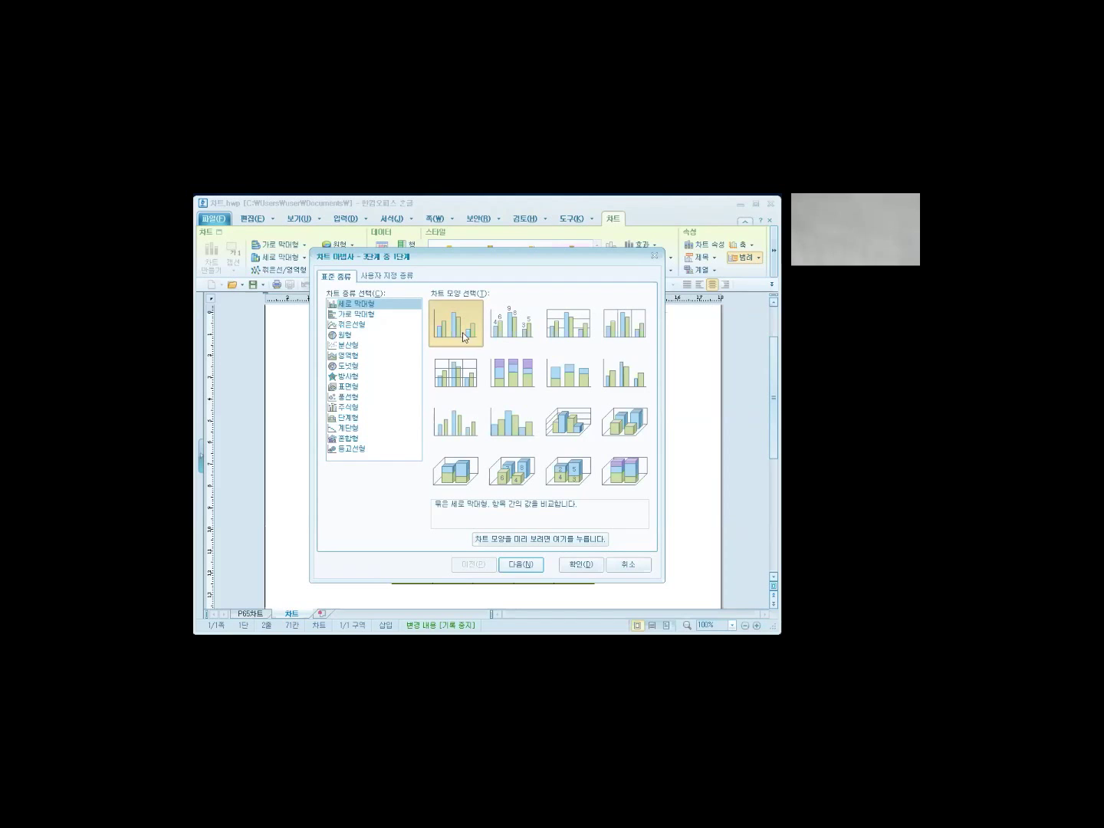
click(521, 565)
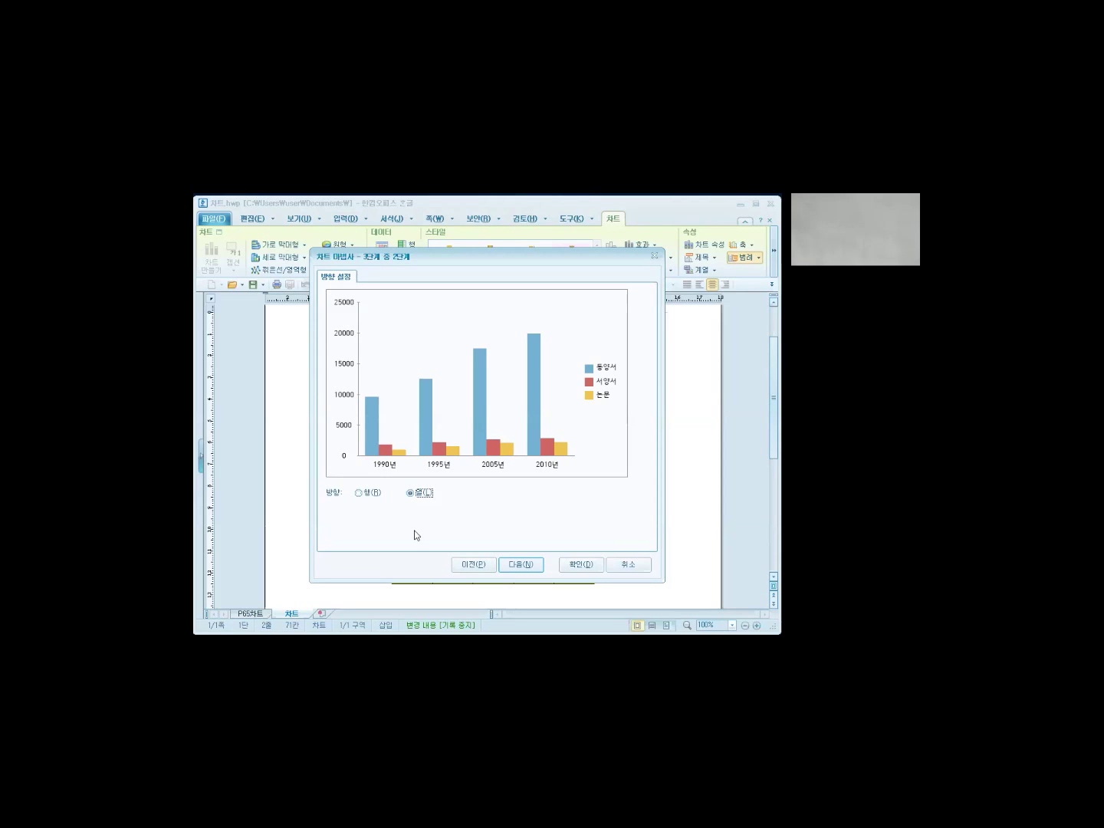
click(424, 495)
click(528, 569)
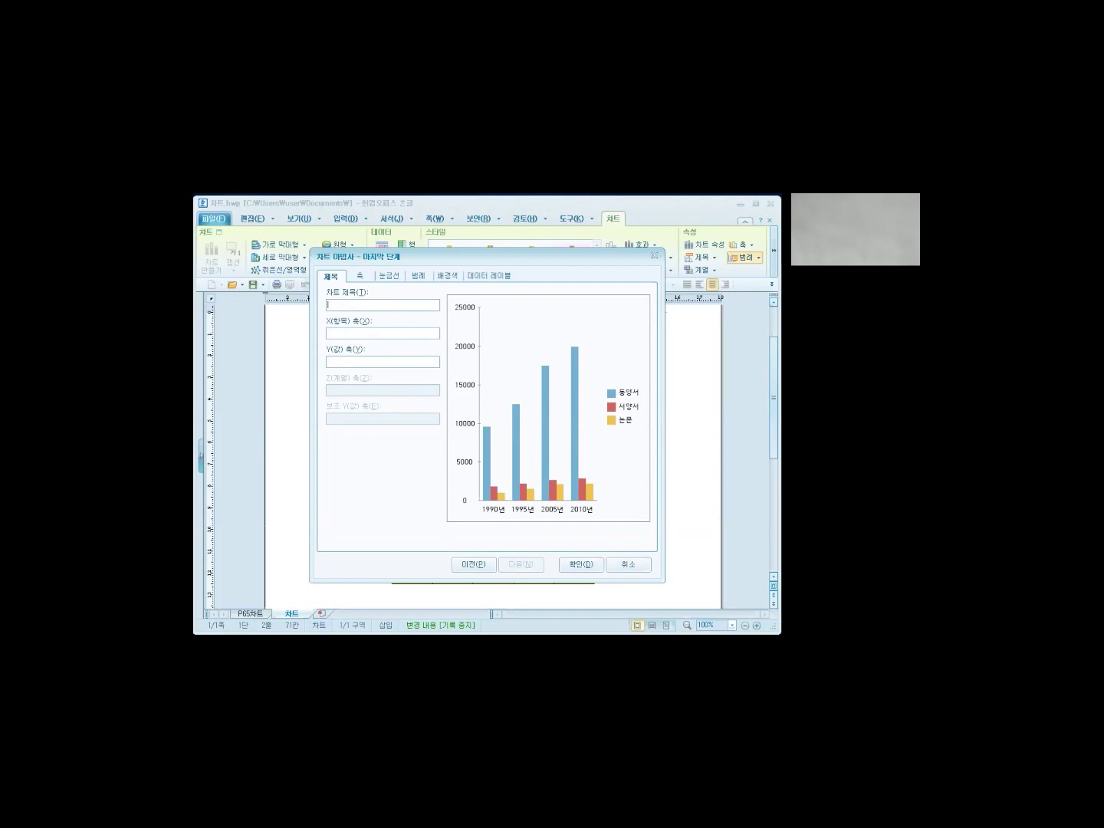
Set the chart title to 도서보유현황, the X axis title to 종류 and the Y axis title to 권수.
text(도서봉)
text(유현황)
click(332, 332)
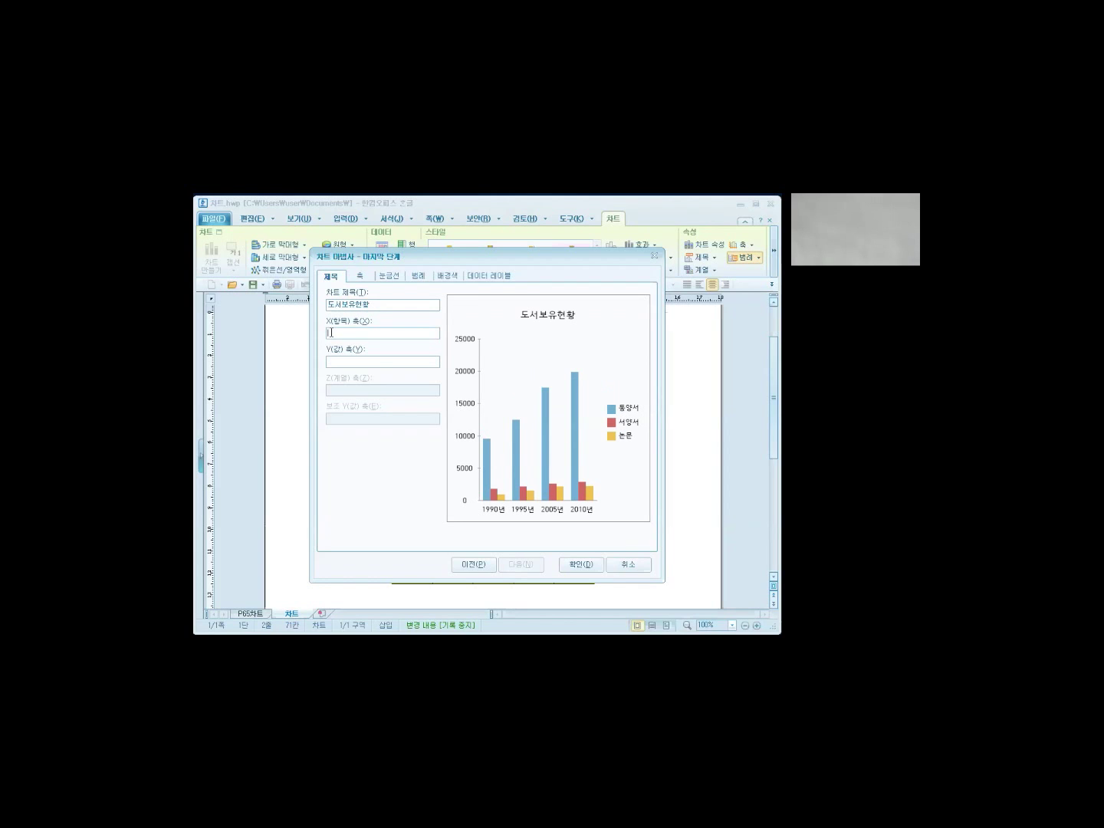
text(종류)
click(331, 362)
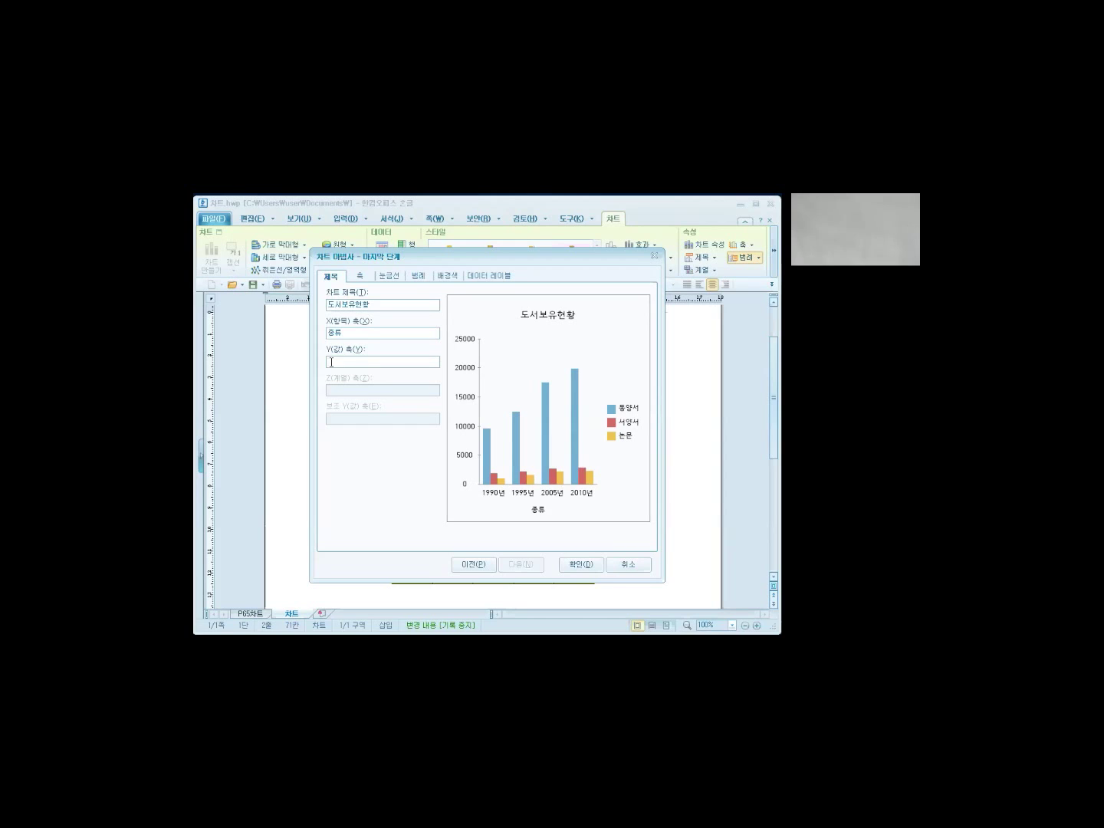
text(ㄱ권ㅅㅜ)
Try the different legend placements, settle on 오른쪽 and apply the wizard settings to the chart.
click(418, 279)
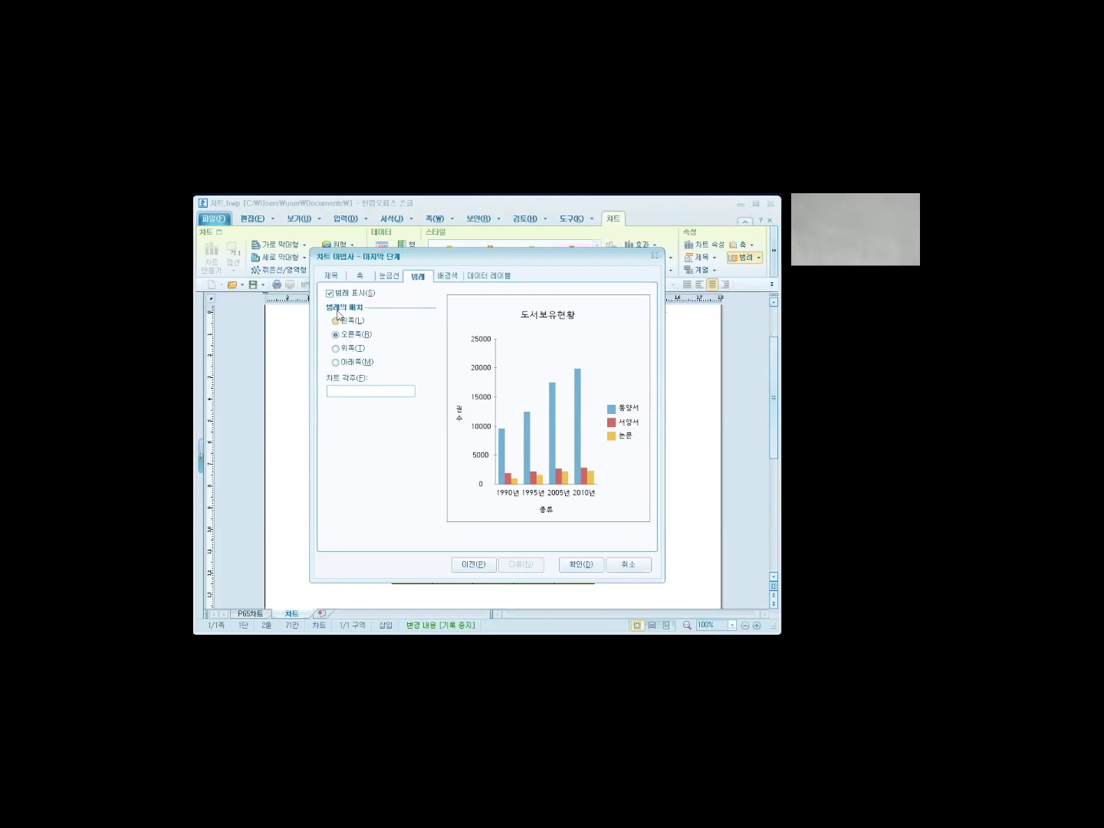
click(347, 337)
click(349, 320)
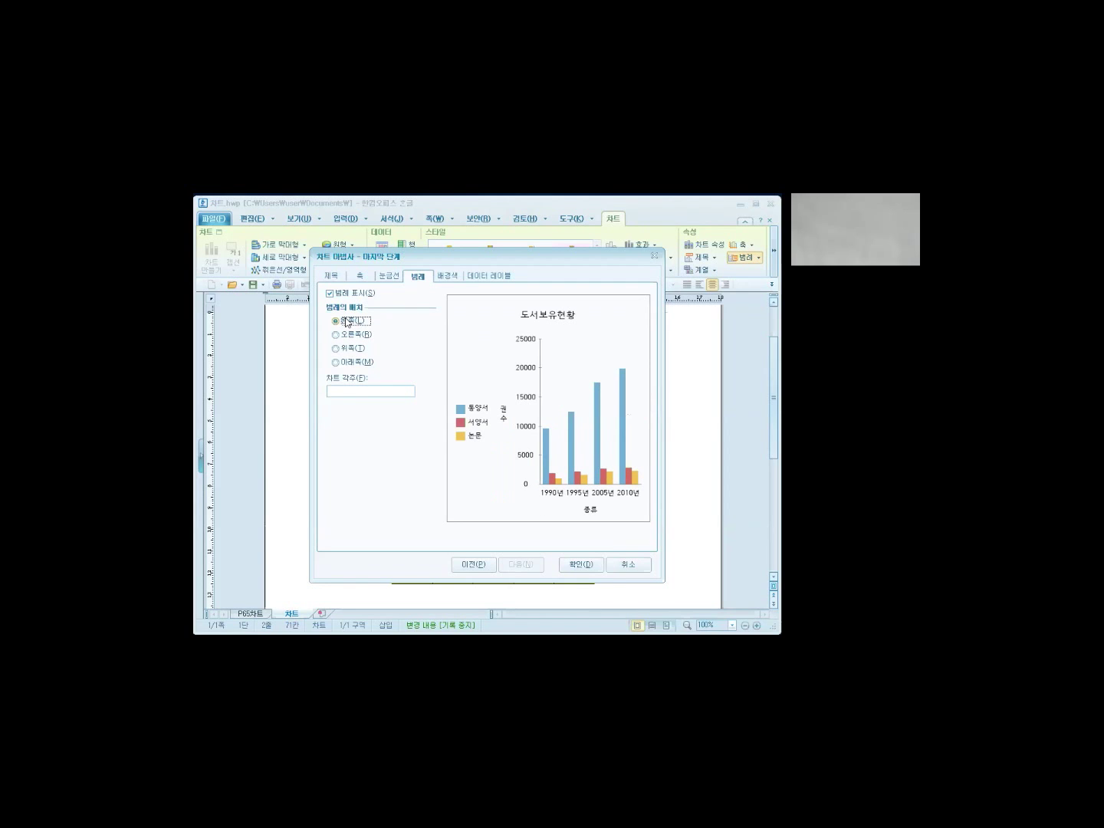
click(349, 349)
click(350, 365)
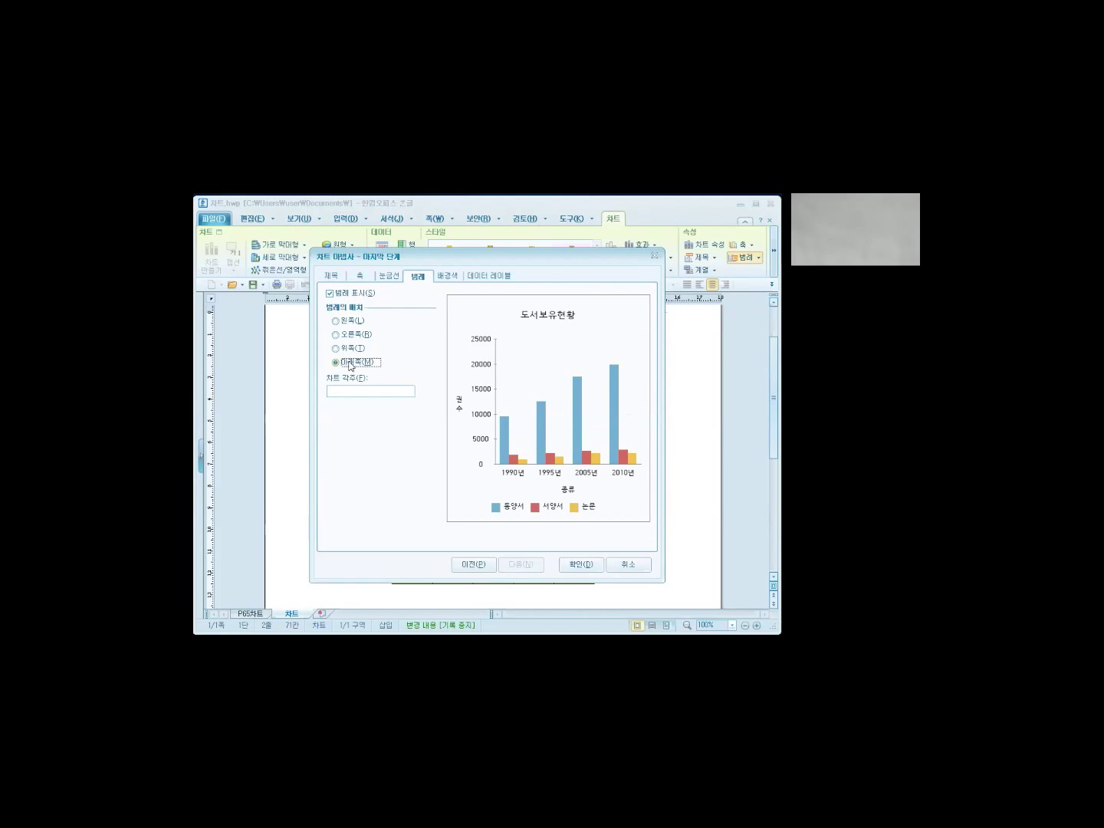
click(364, 338)
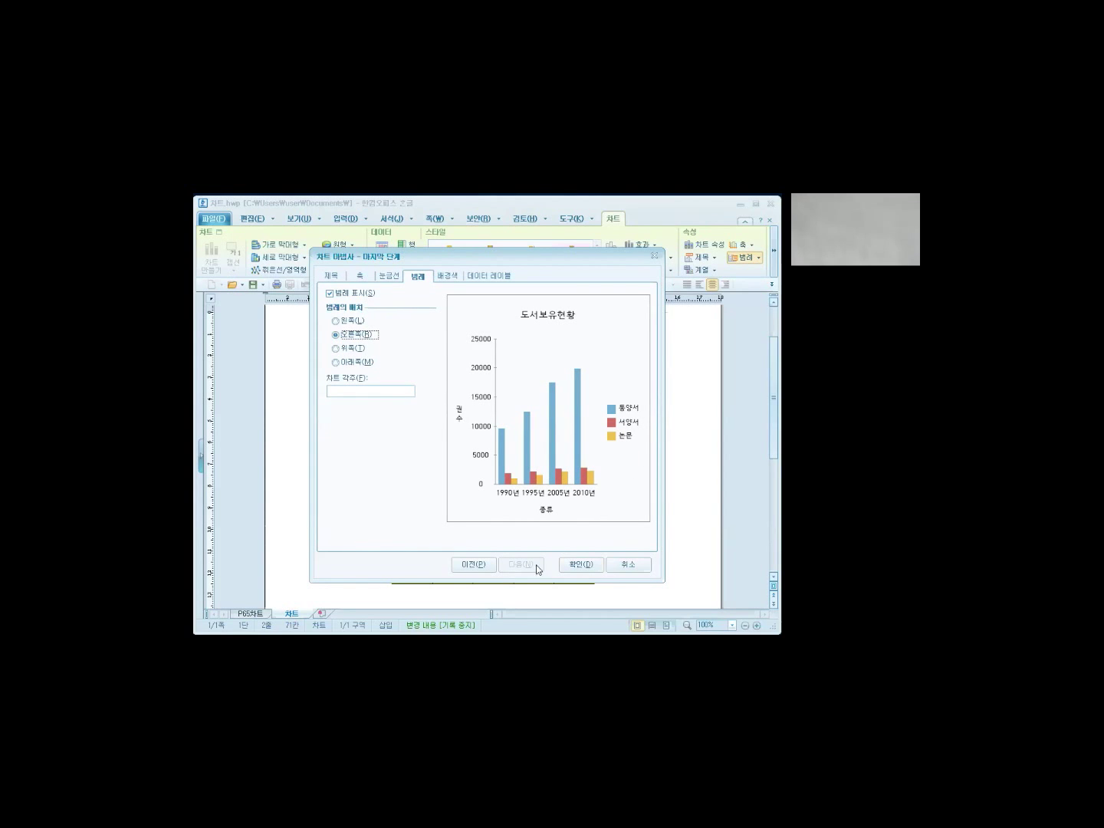
click(580, 566)
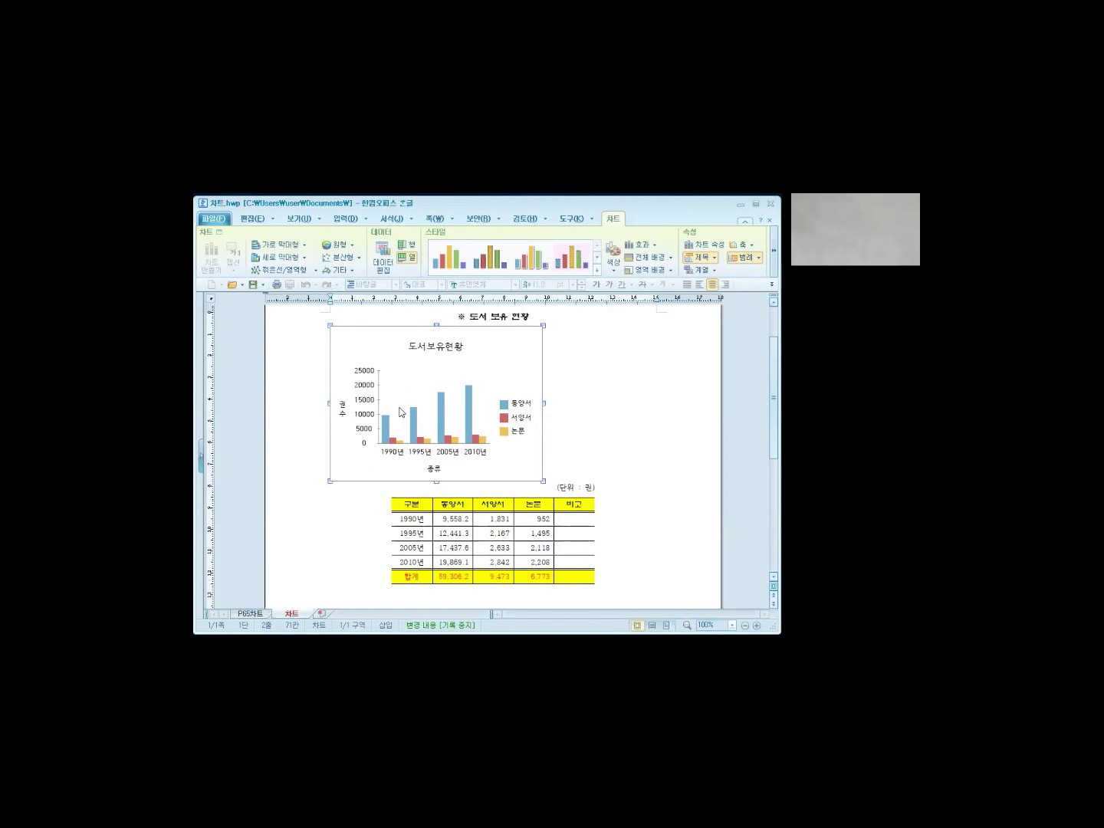
Format the chart title's text in the 굴림체 font at size 10 and apply it.
double_click(432, 351)
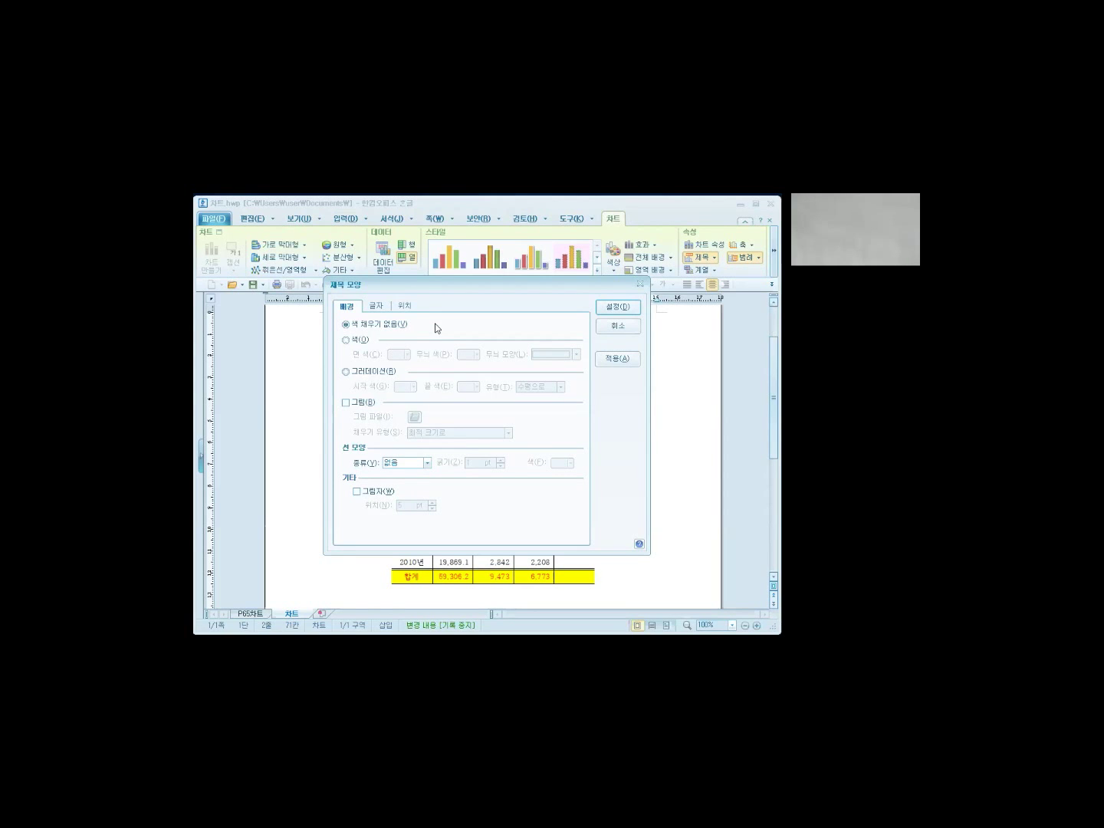
click(378, 305)
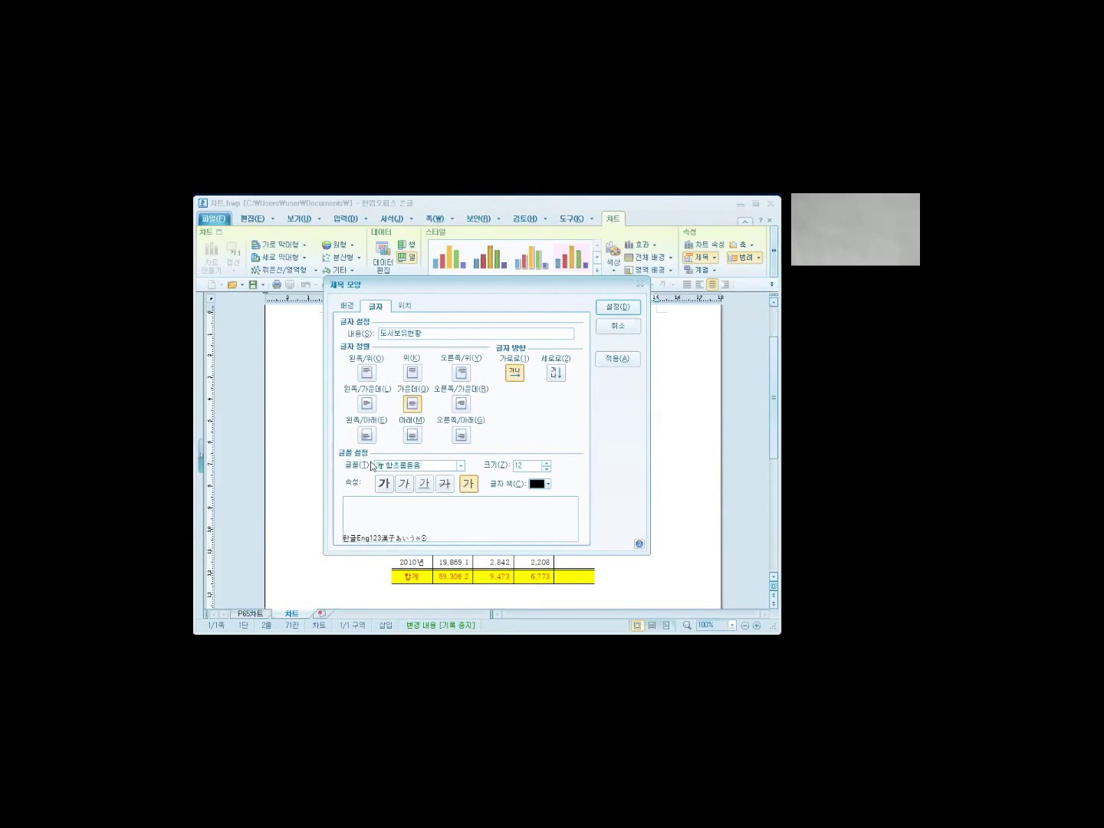
click(460, 465)
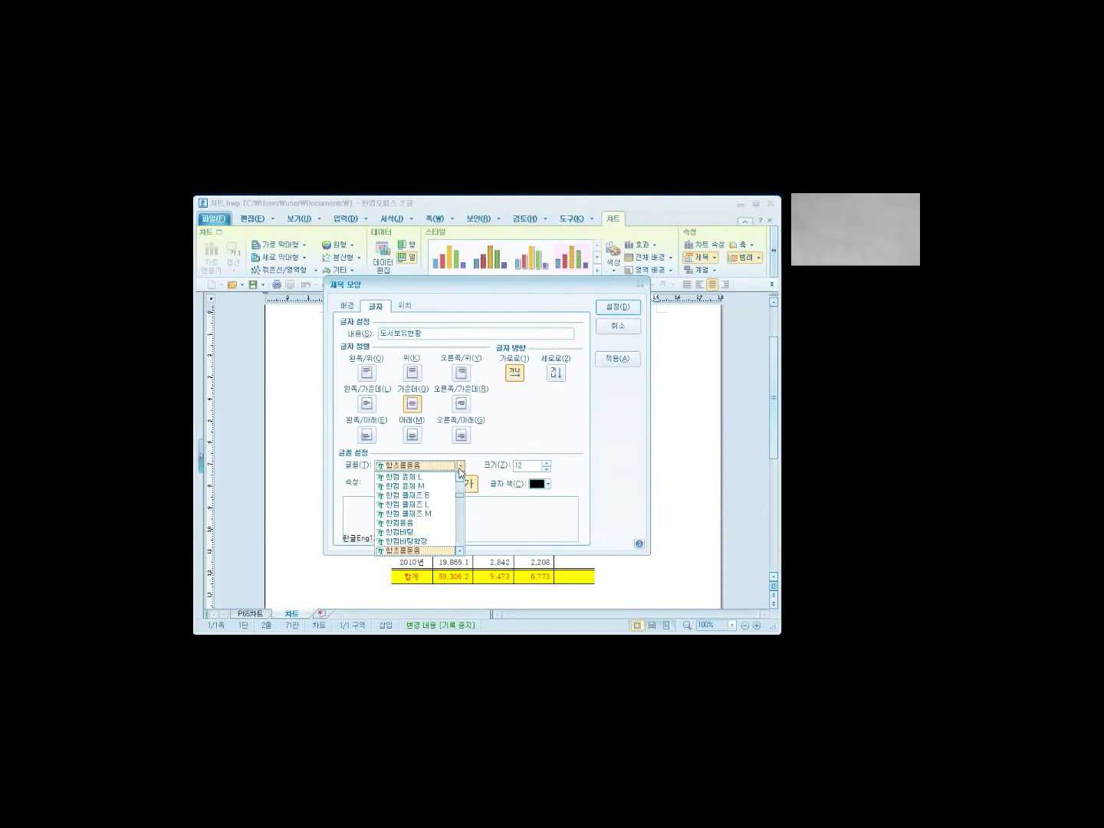
click(459, 484)
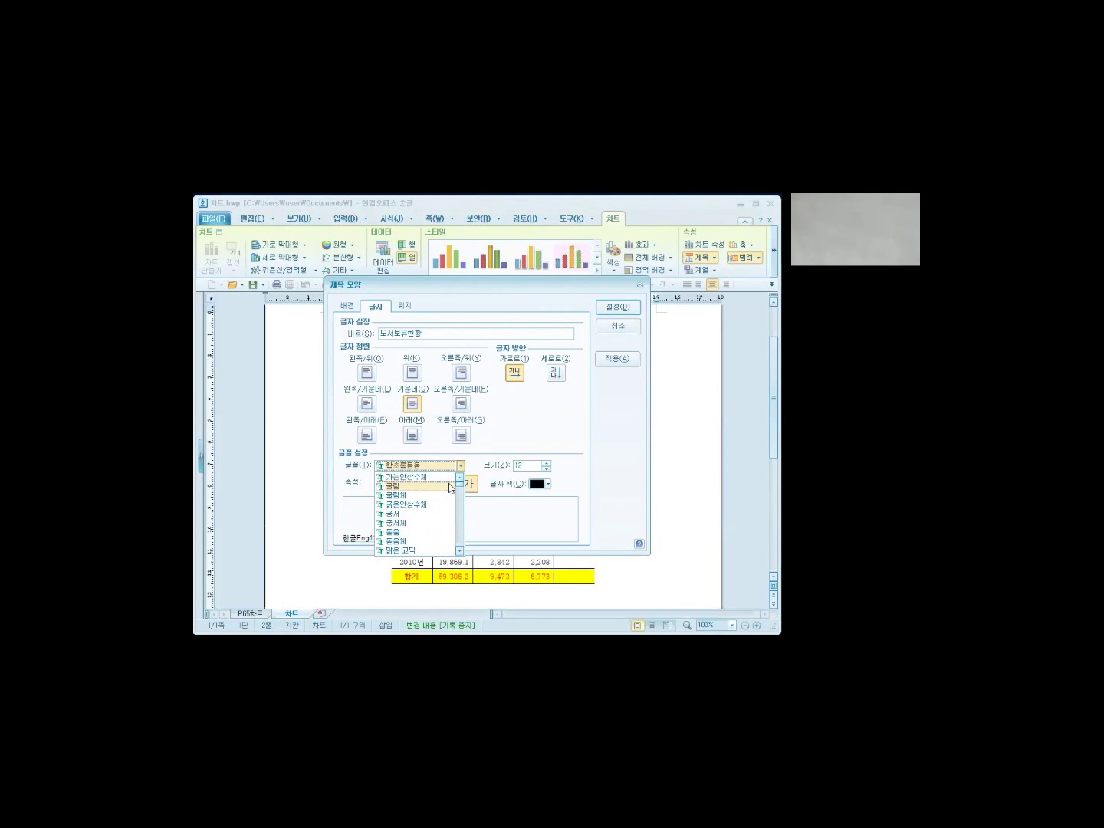
click(426, 495)
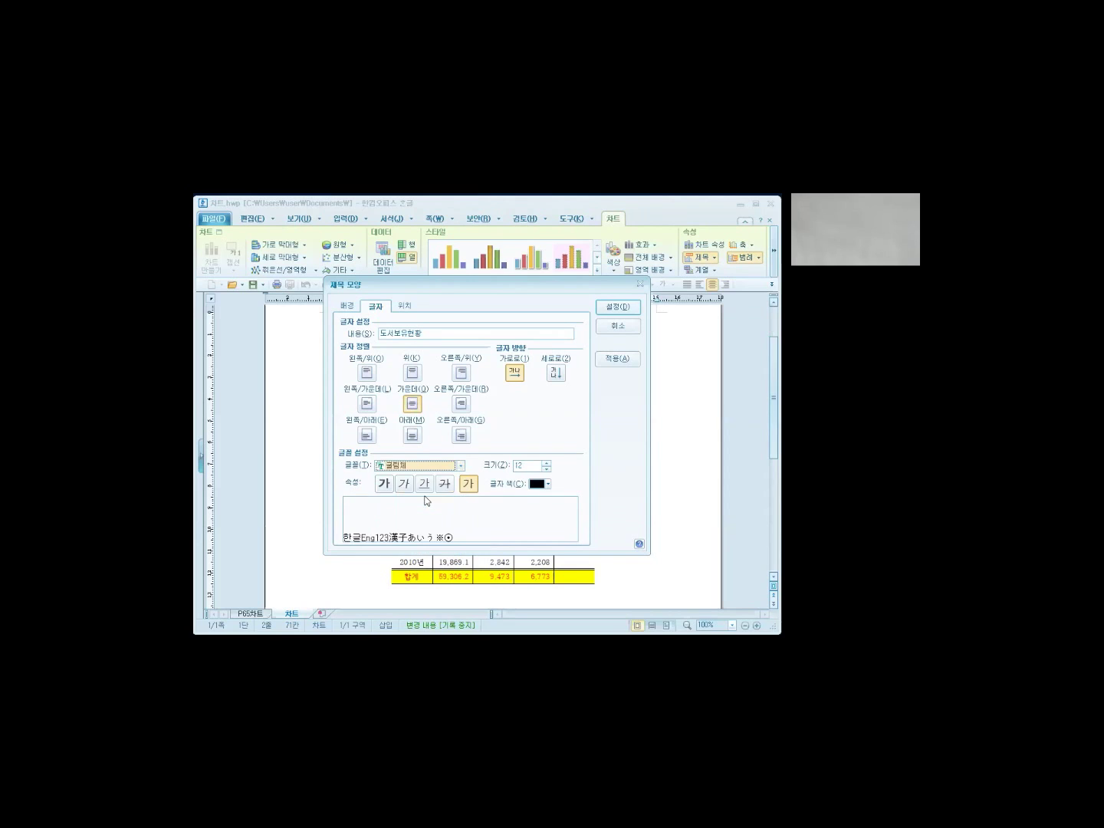
click(469, 484)
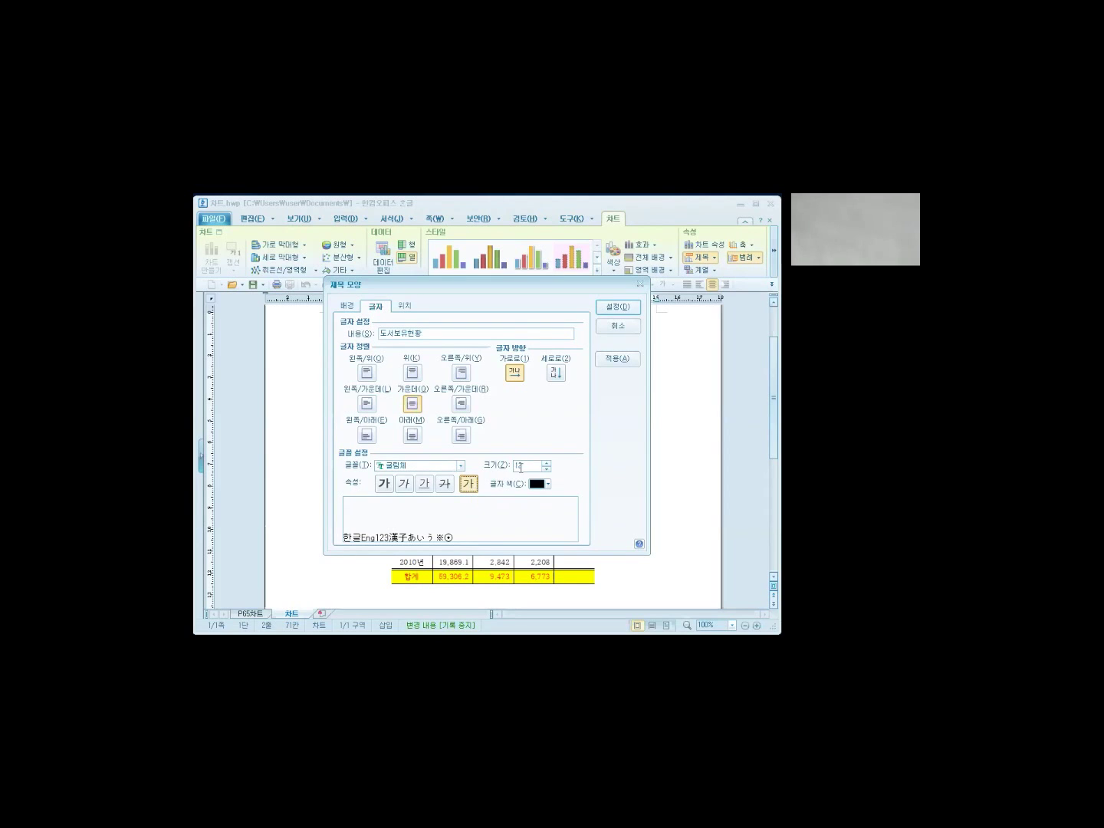
click(546, 469)
click(545, 469)
drag(459, 292, 438, 374)
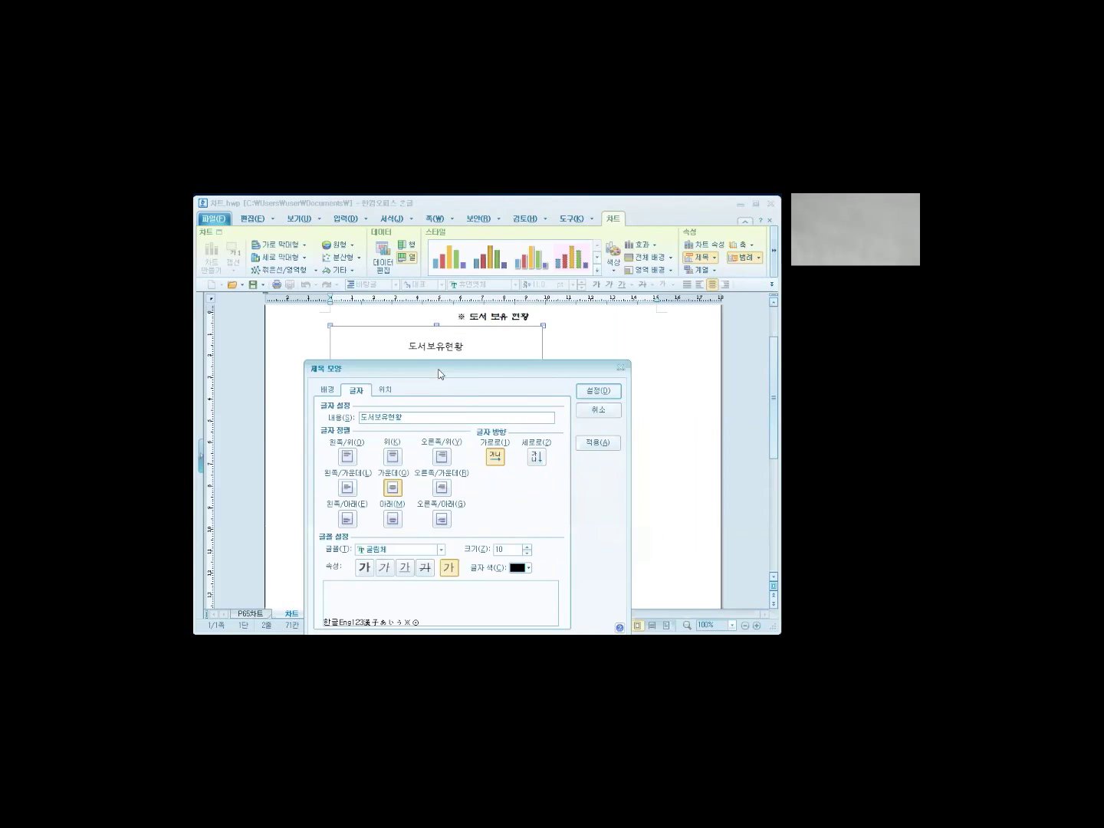
click(592, 449)
click(597, 392)
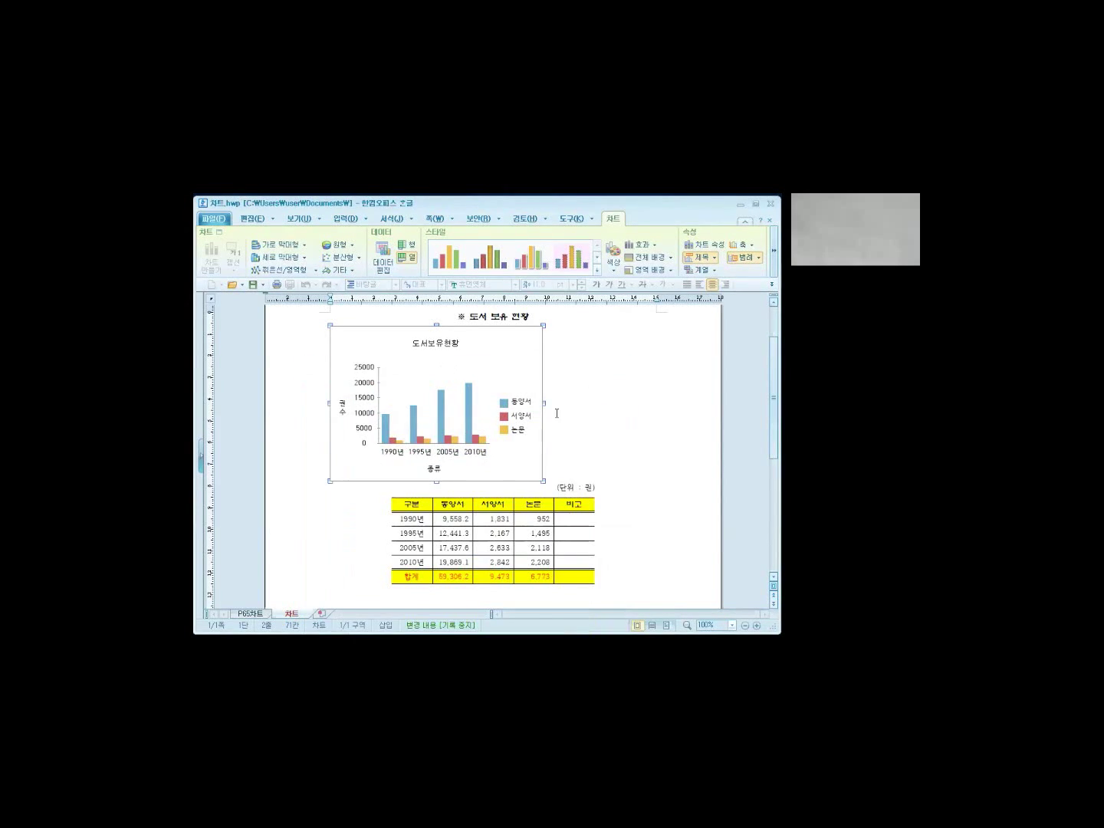
Format the X axis title 종류 in the 굴림체 font with 보통 모양 style at size 10 and apply it.
click(436, 469)
double_click(435, 469)
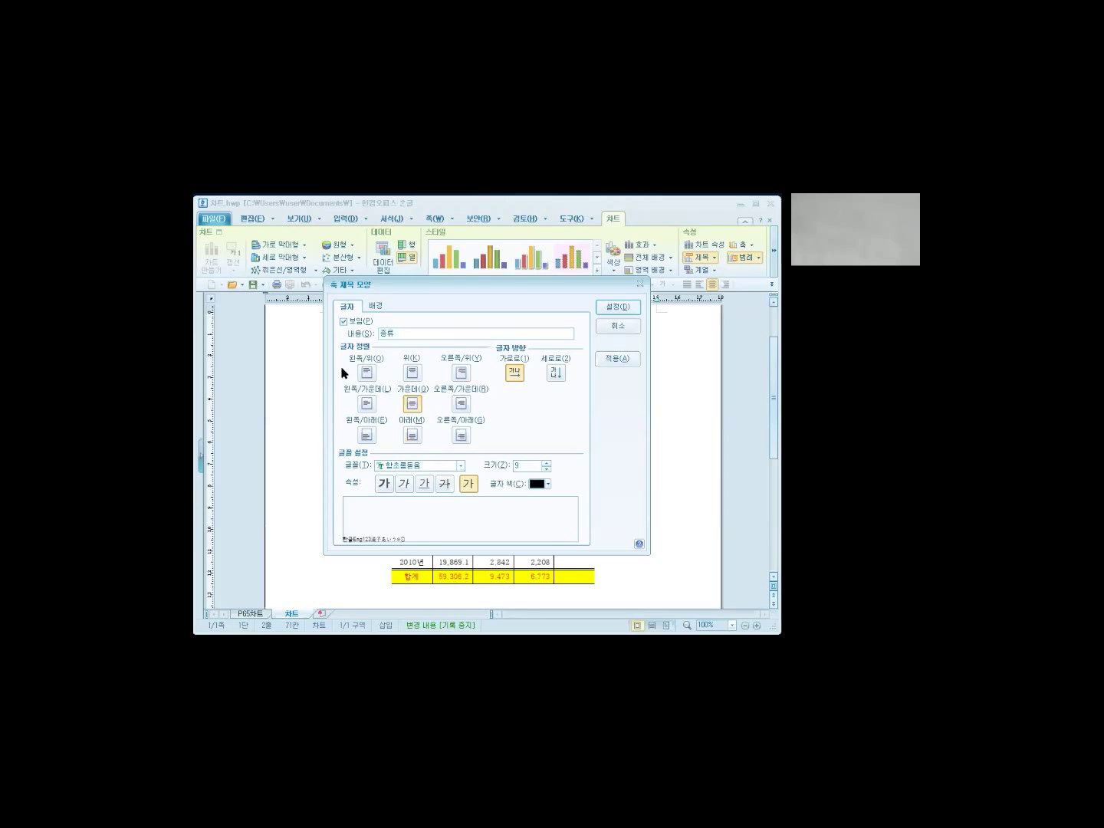
click(460, 465)
drag(460, 499, 458, 485)
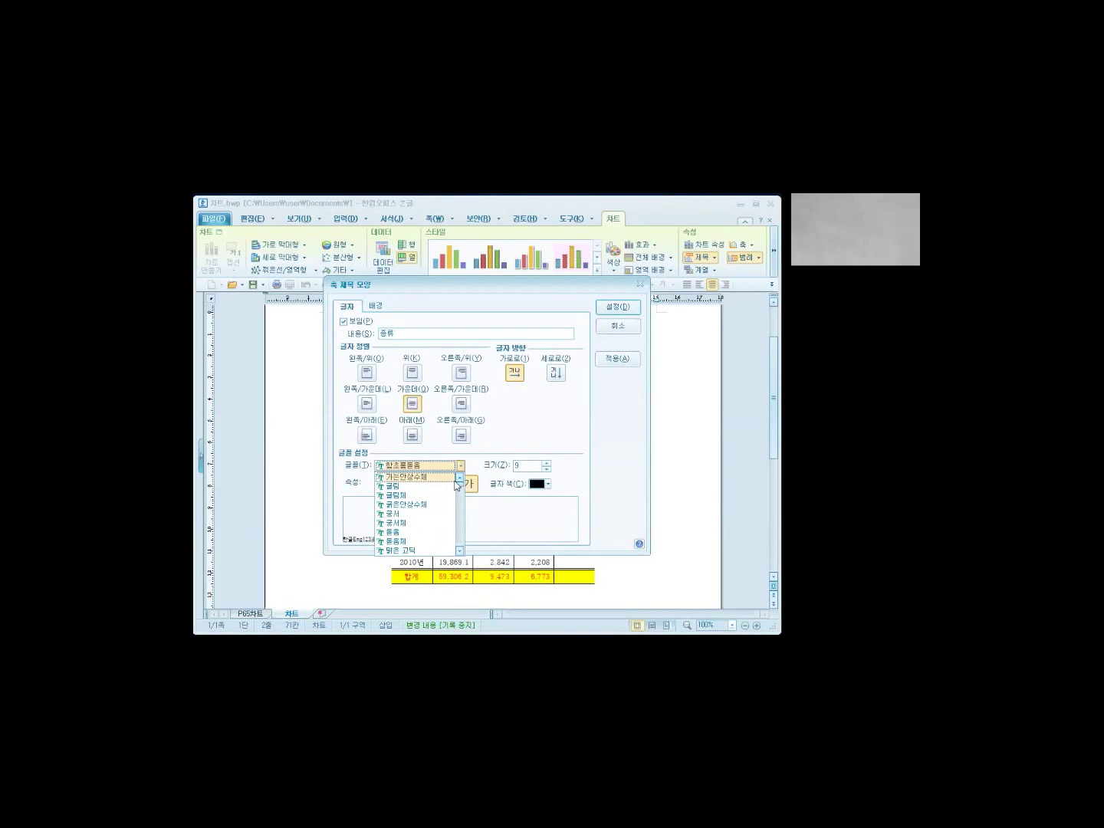
click(416, 496)
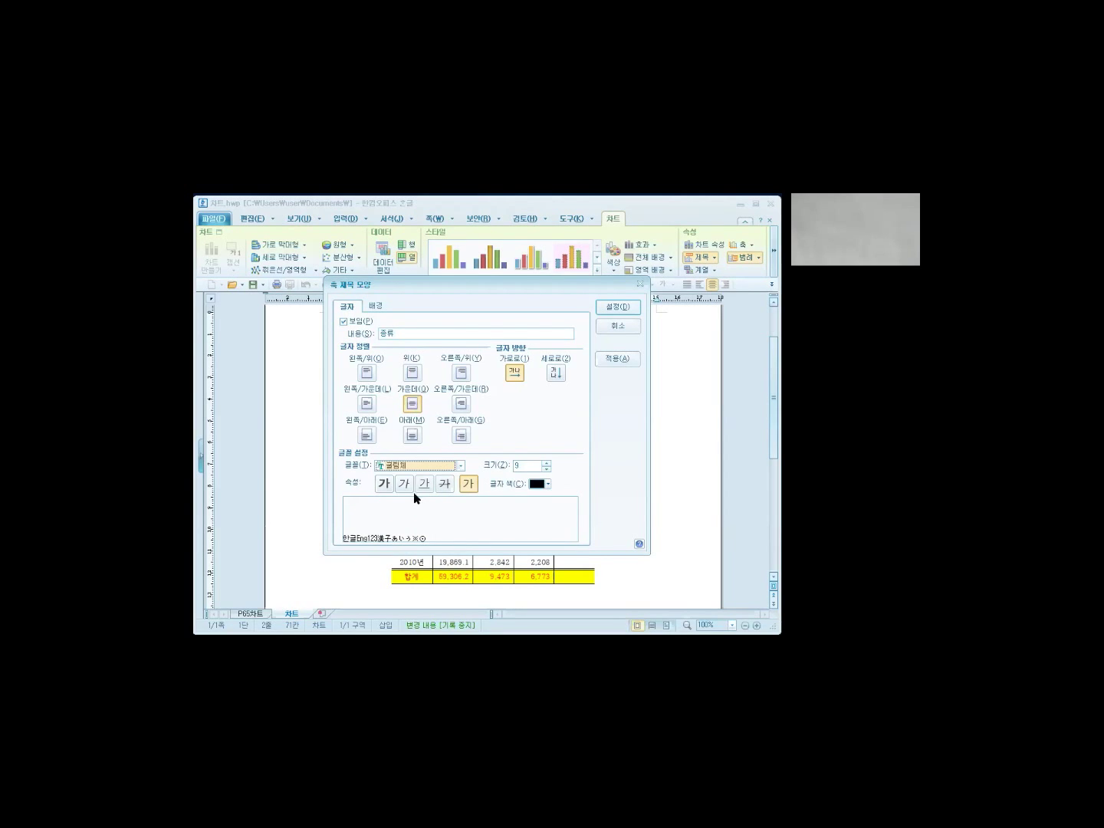
click(469, 485)
click(547, 462)
drag(545, 299, 509, 514)
click(586, 576)
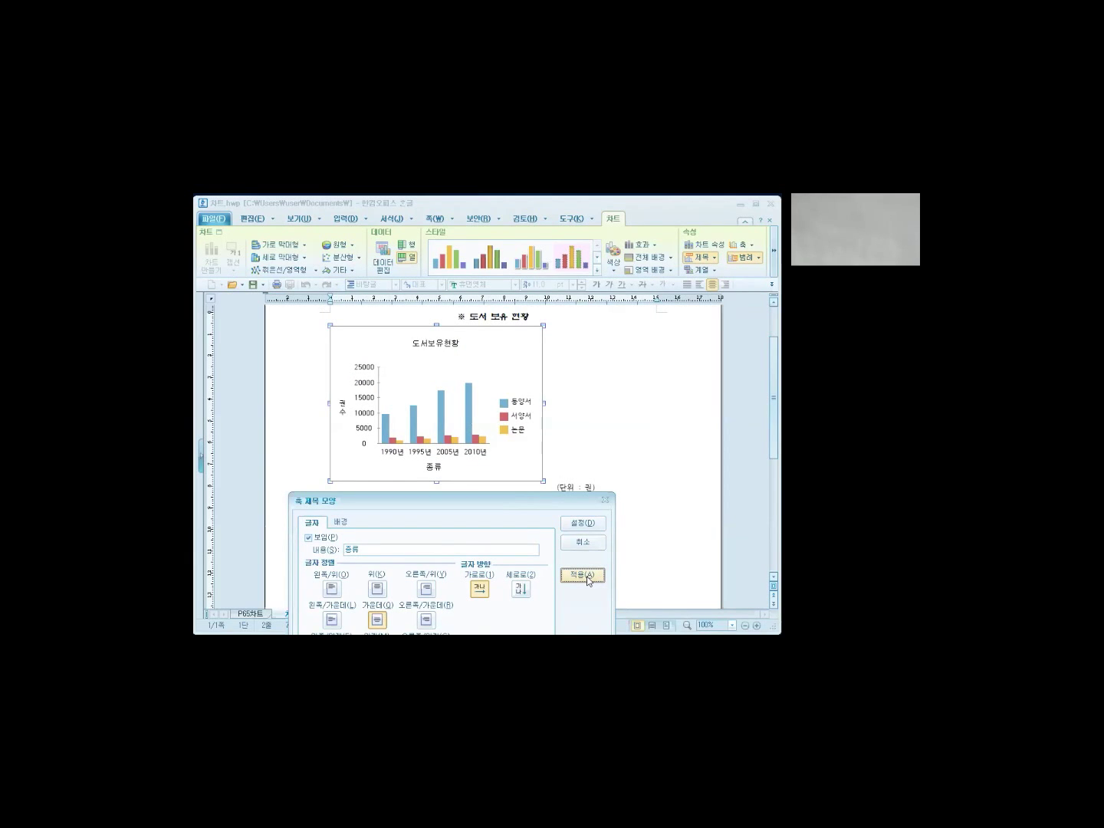
click(582, 523)
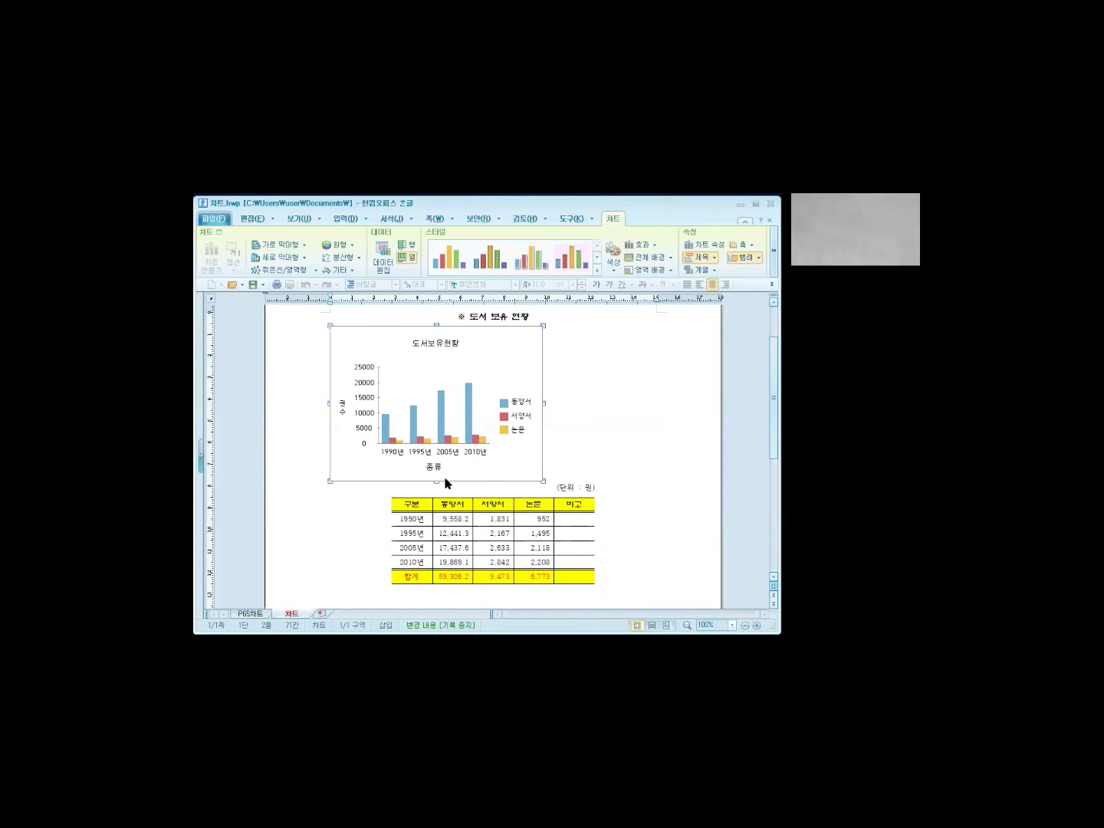
Format the Y axis title 권수 in 굴림체, 보통 모양, size 10, apply it and leave chart editing.
double_click(343, 407)
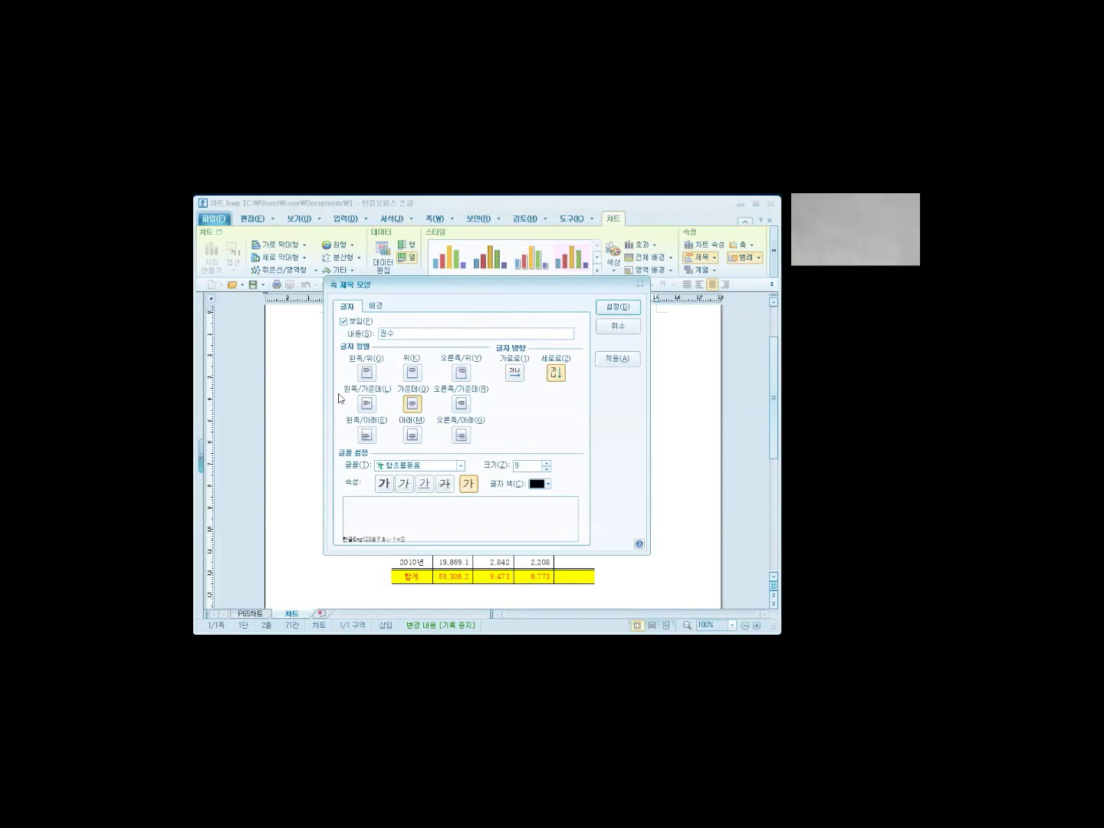
click(461, 465)
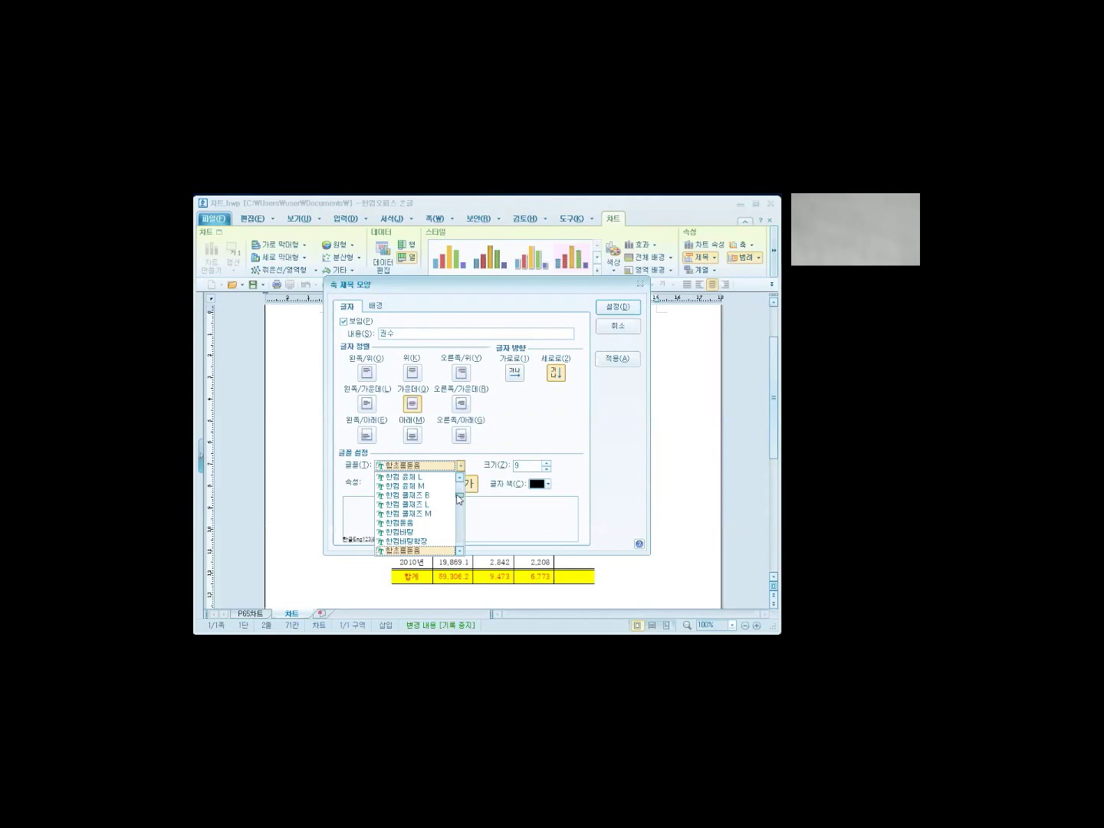
drag(458, 498, 460, 483)
click(405, 497)
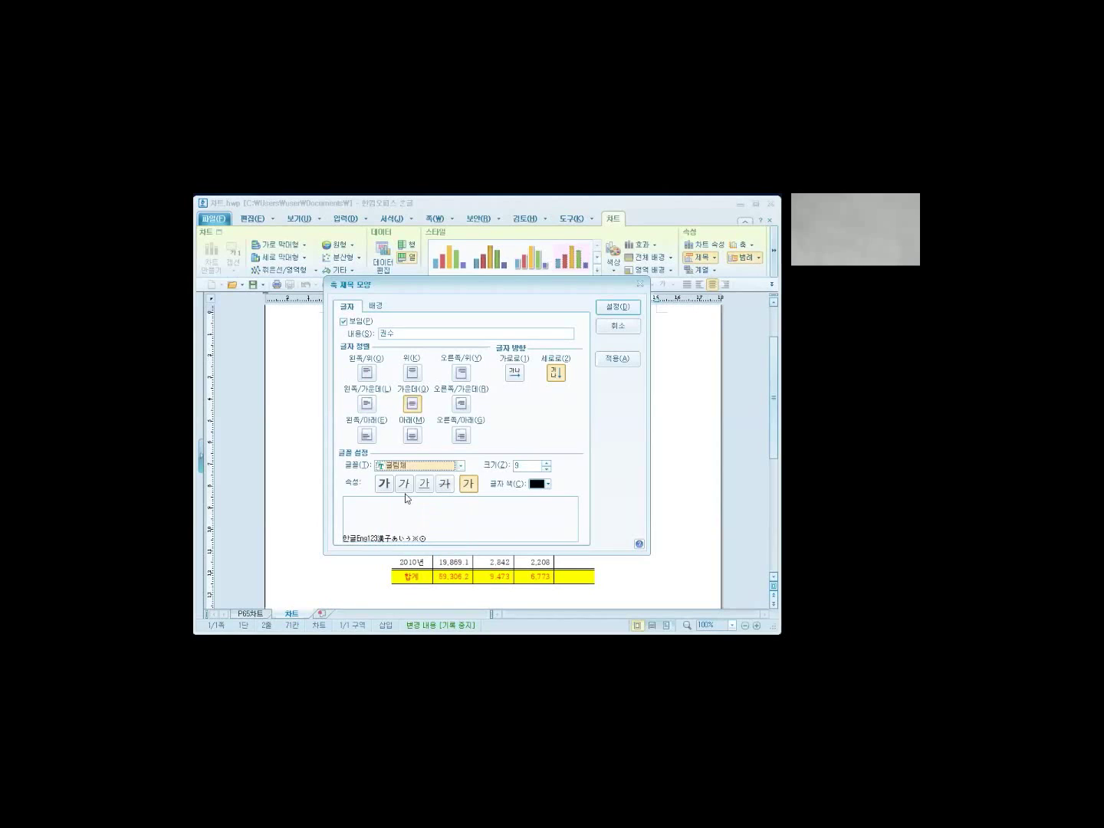
click(467, 486)
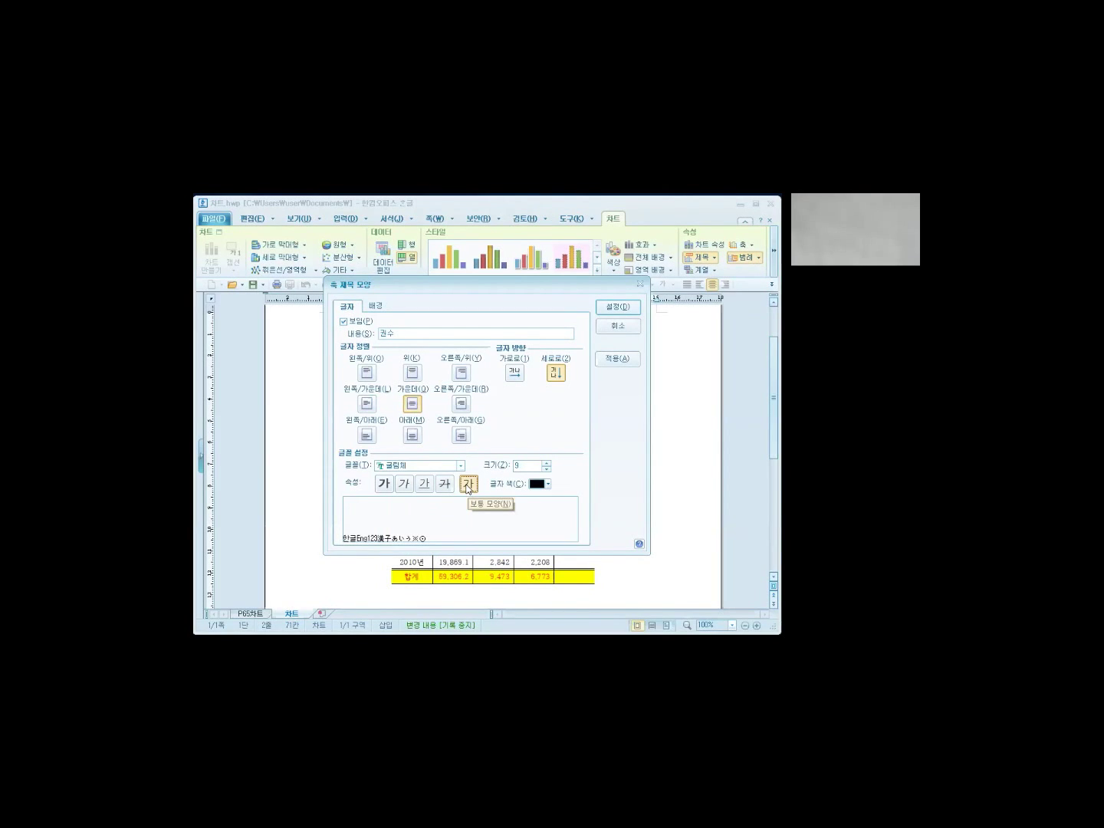
click(546, 462)
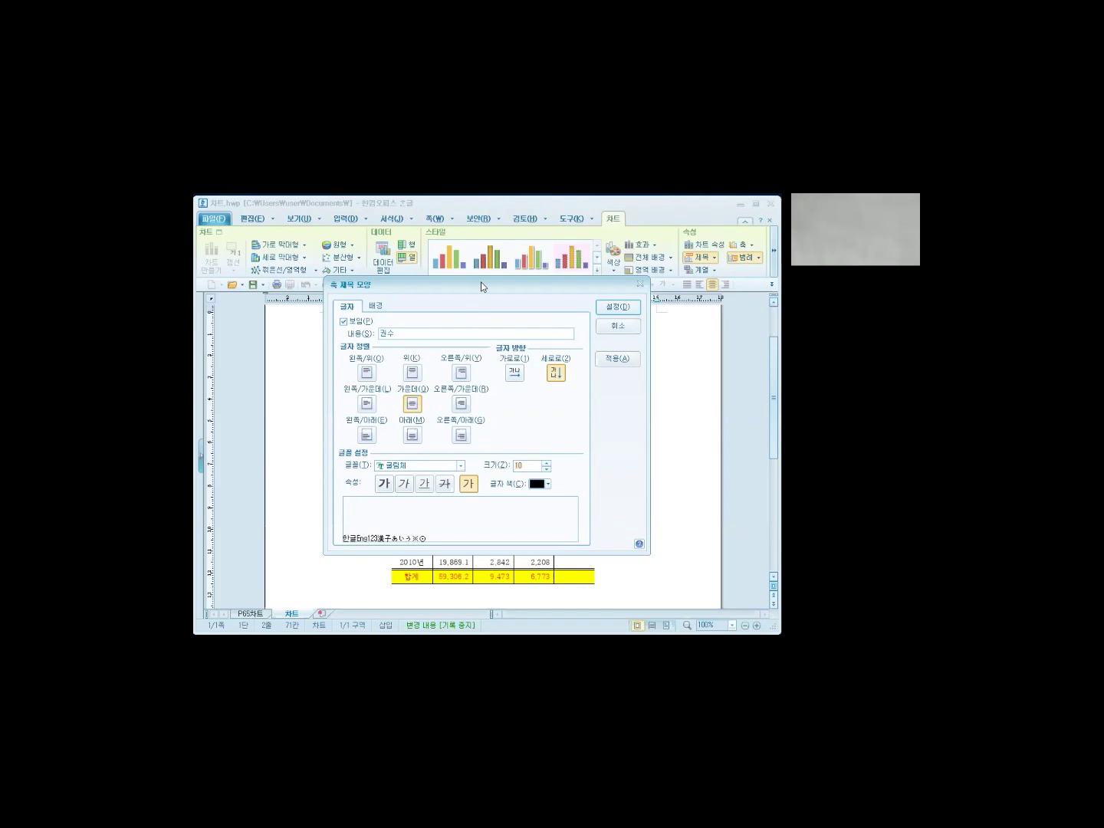
drag(481, 282, 515, 286)
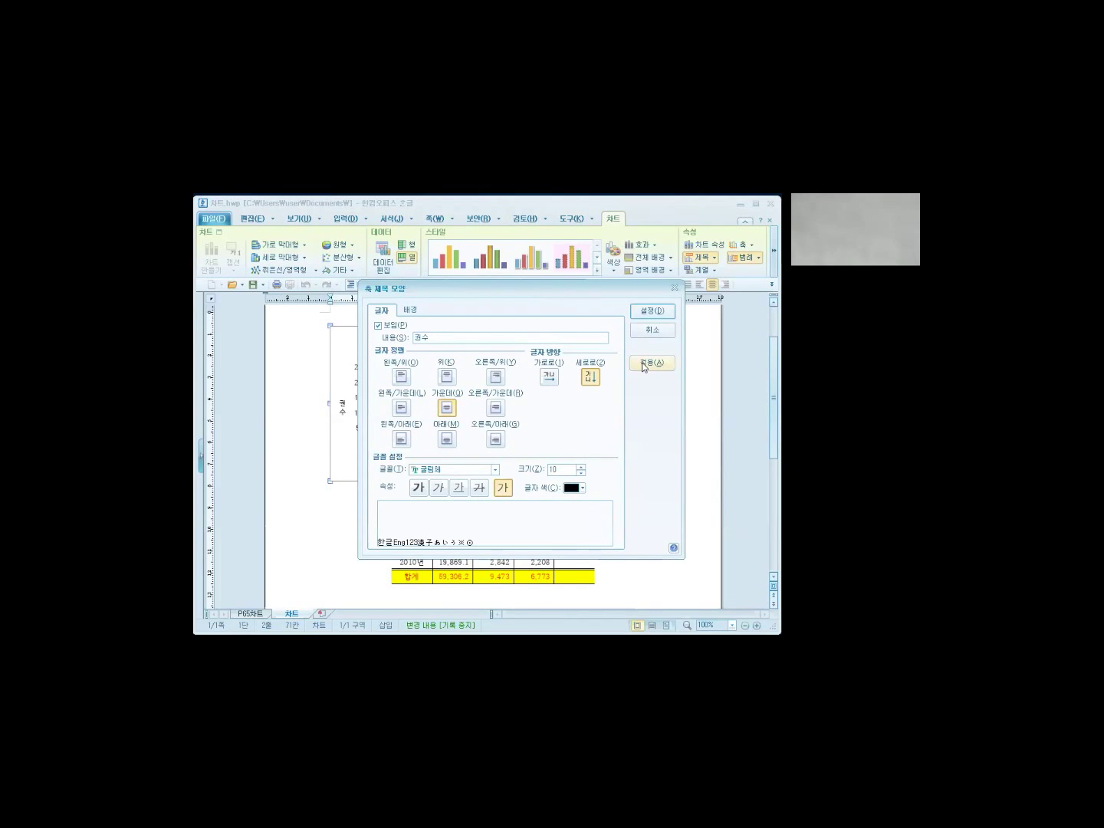
click(643, 366)
click(646, 311)
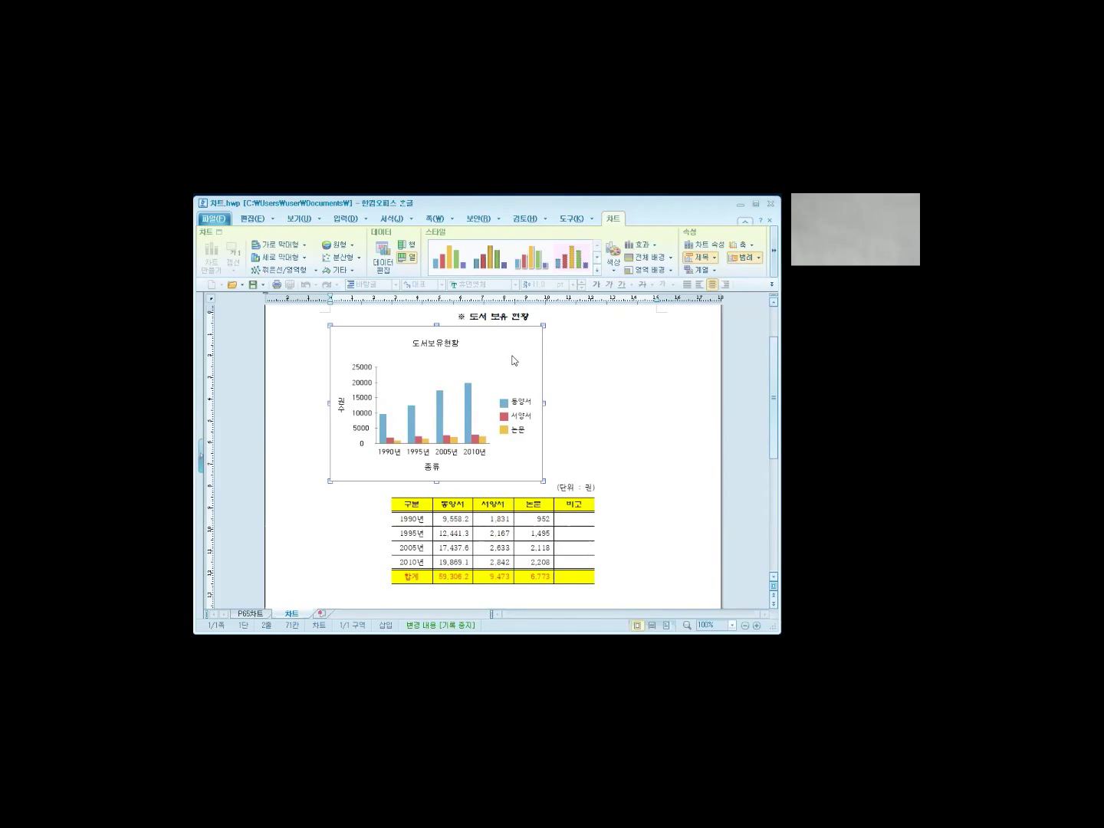
click(575, 351)
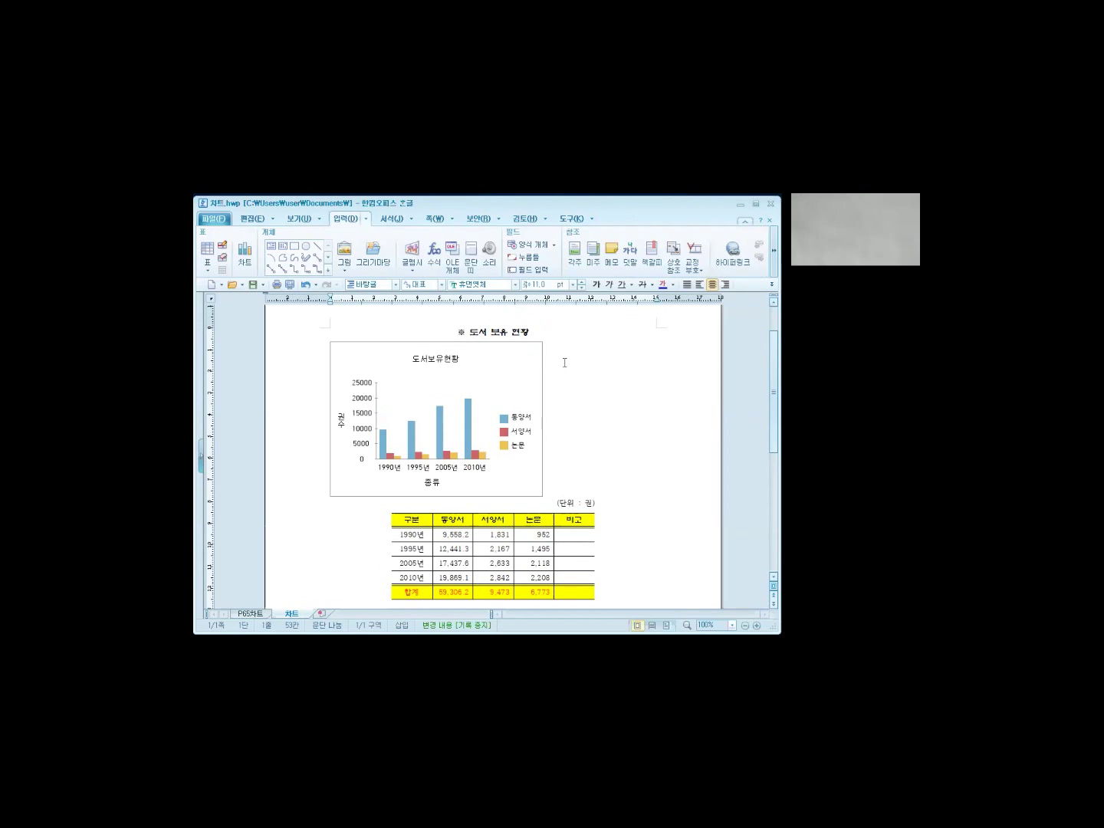
In the chart's object properties, set the width and height to 80 mm each and enable 크기 고정.
click(341, 366)
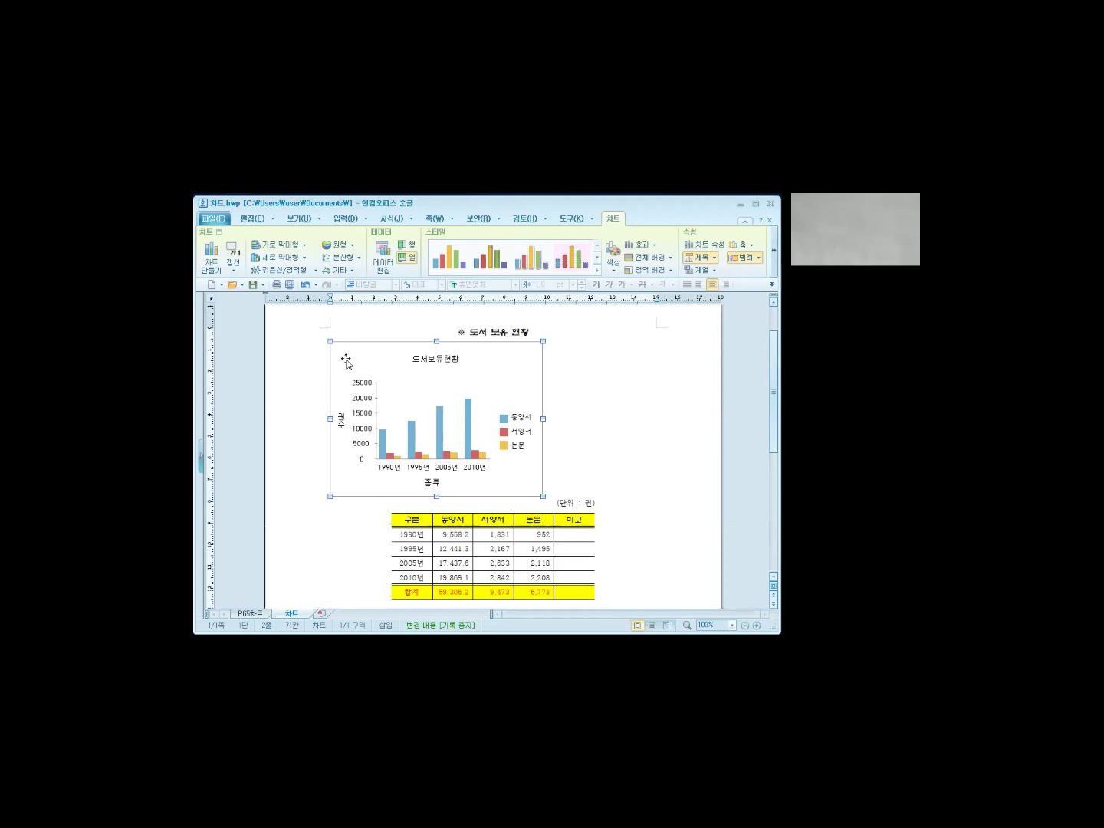
right_click(331, 339)
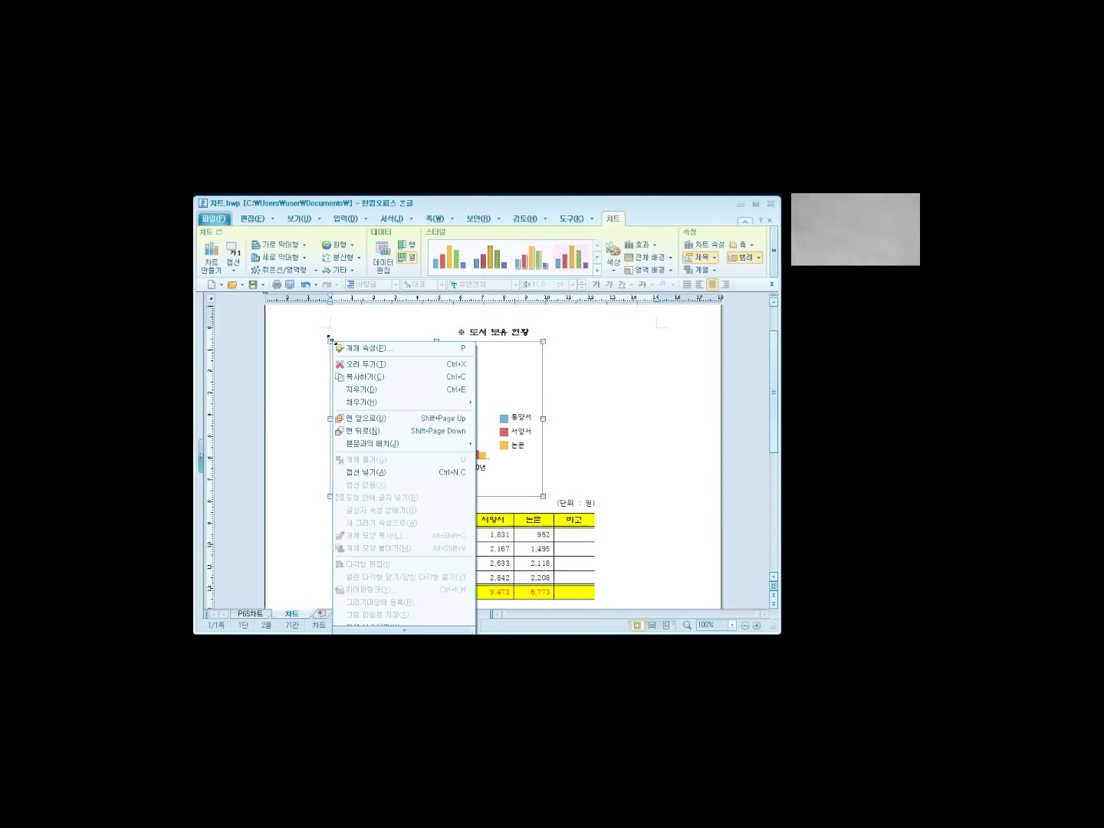
click(356, 348)
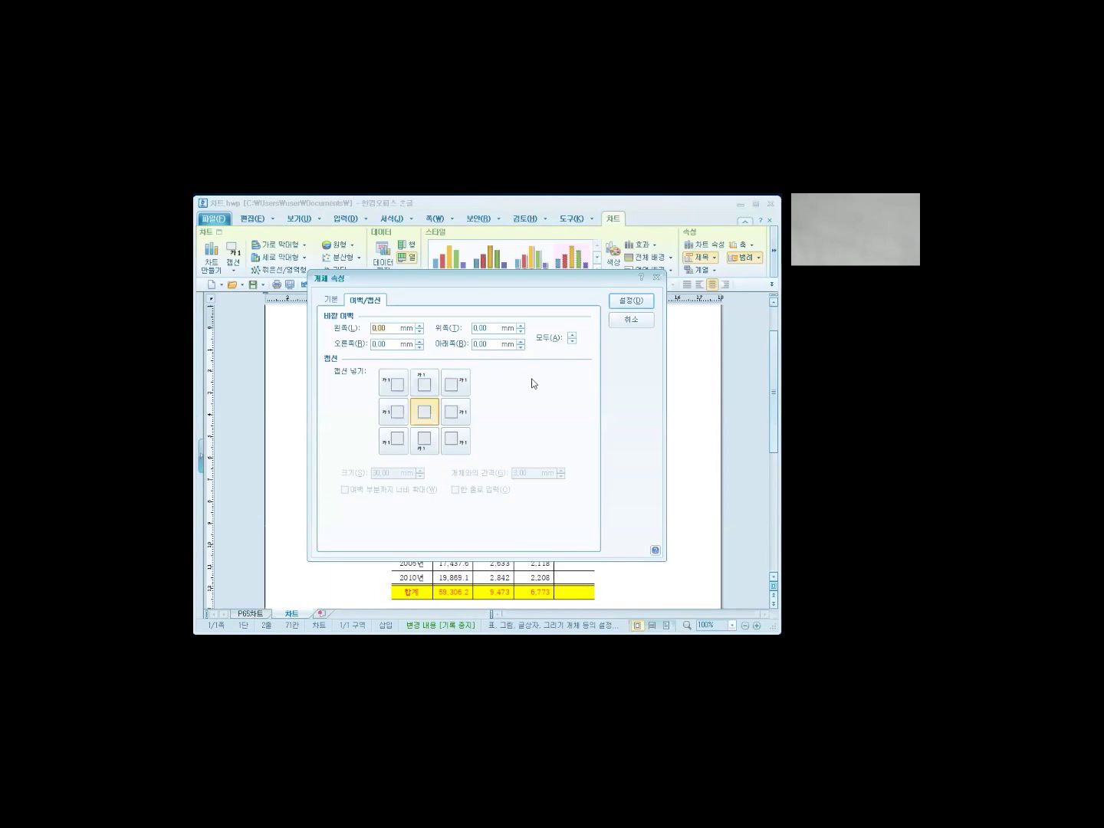
click(331, 300)
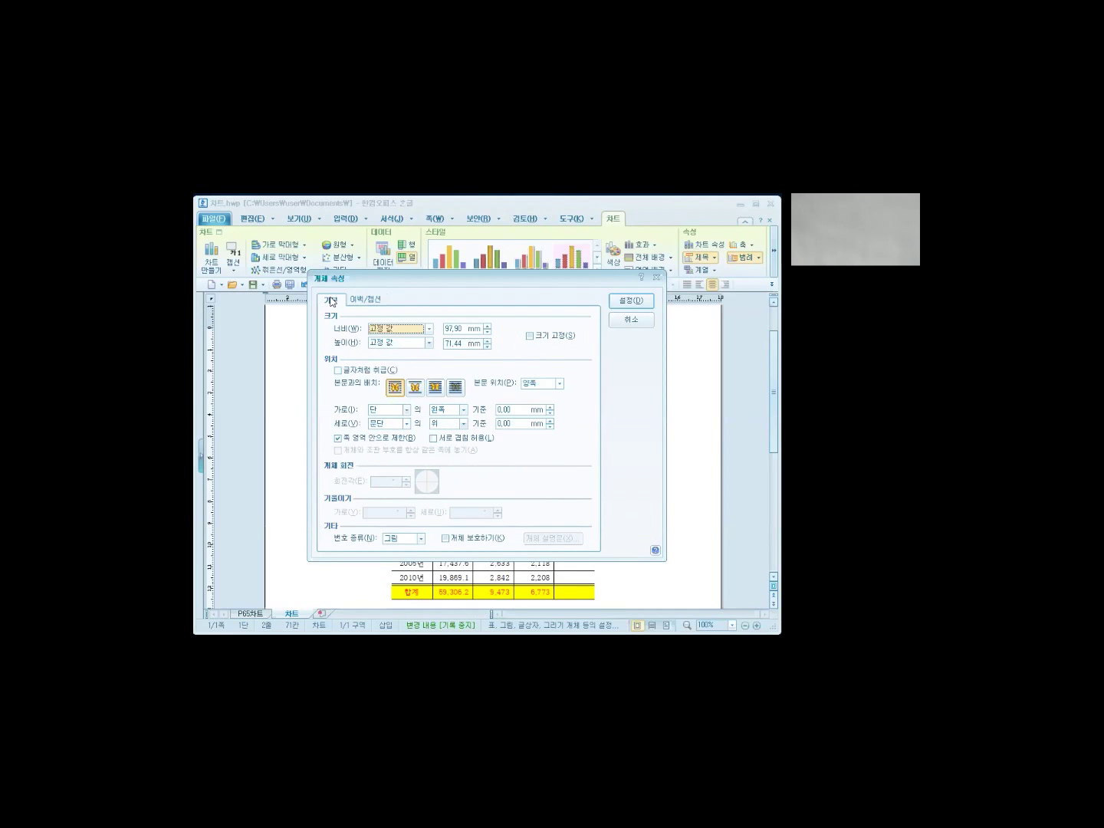
click(463, 328)
text(80)
key(Tab)
text(80)
click(530, 336)
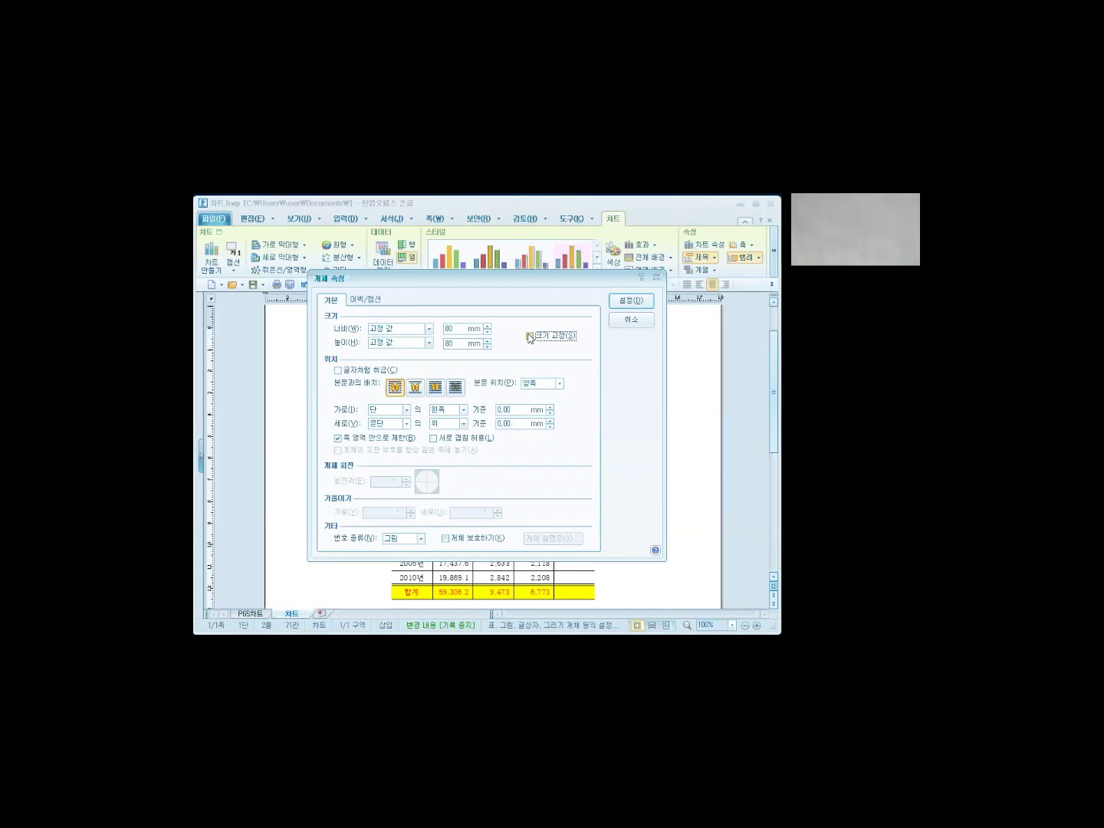
click(529, 337)
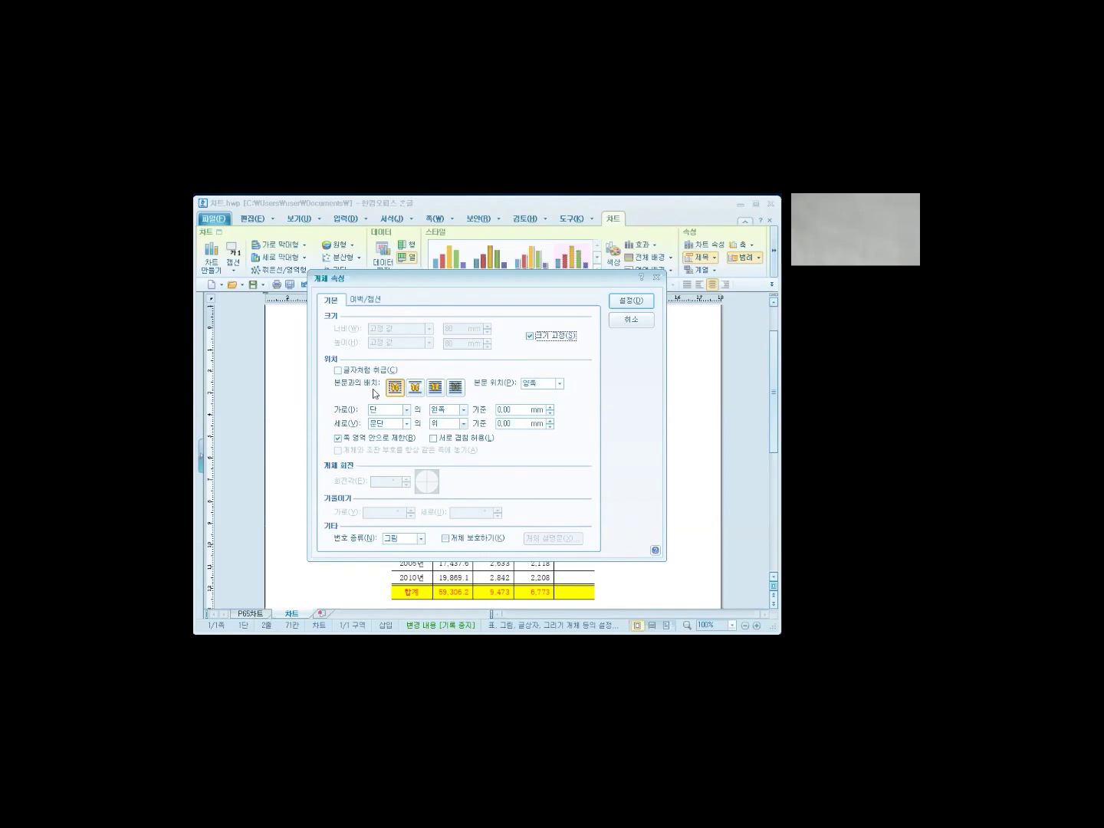
Set the chart's text wrapping to 자리 차지 and its horizontal position to 단의 가운데, and apply the object properties.
click(415, 389)
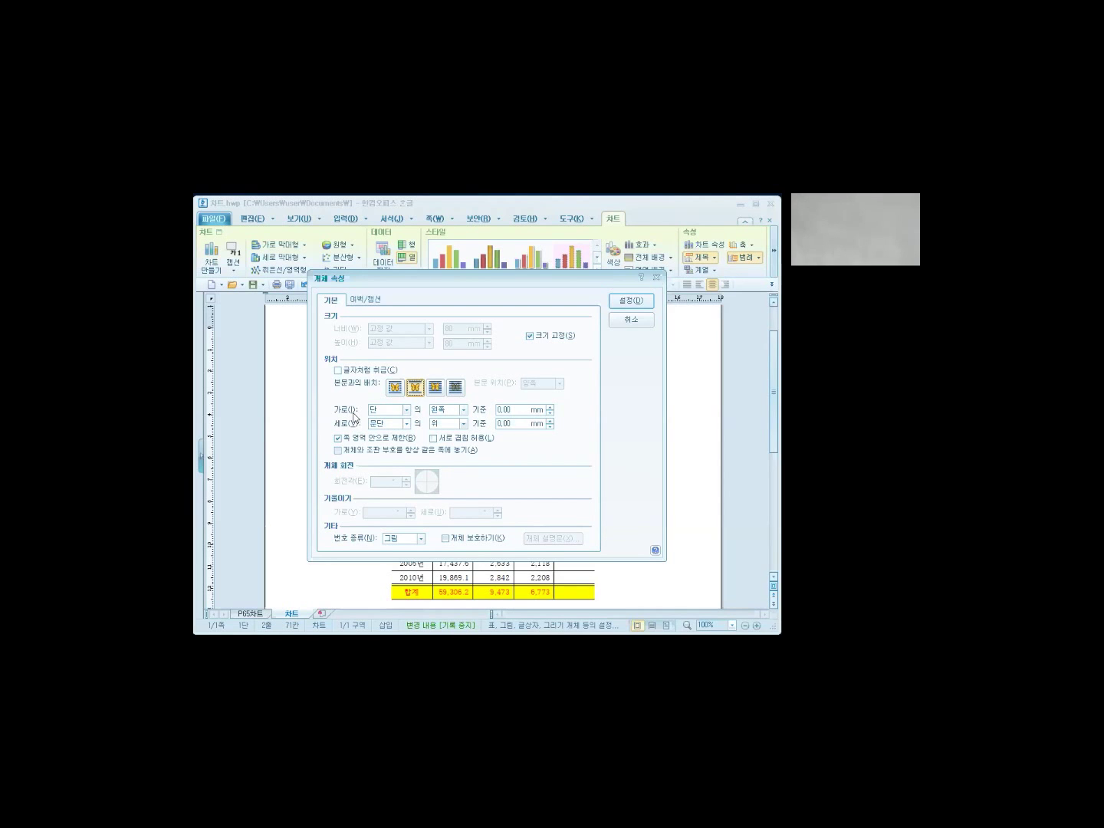
drag(354, 418, 491, 458)
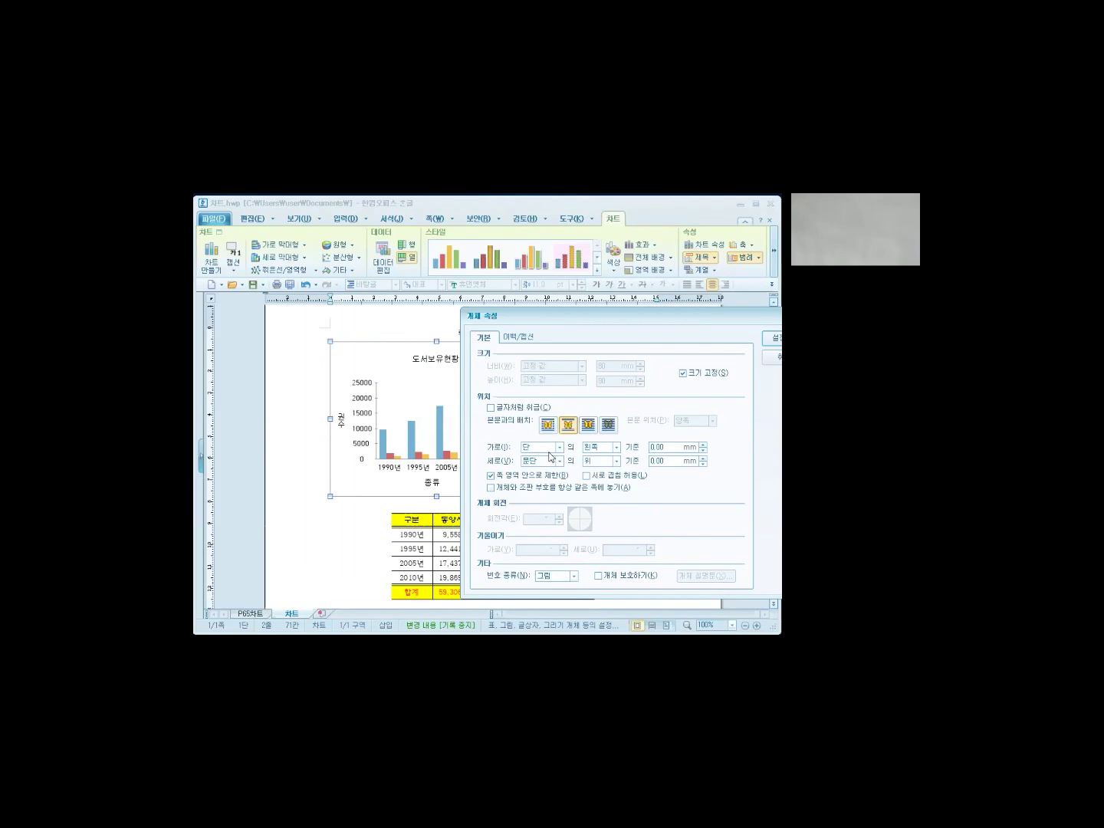
click(616, 447)
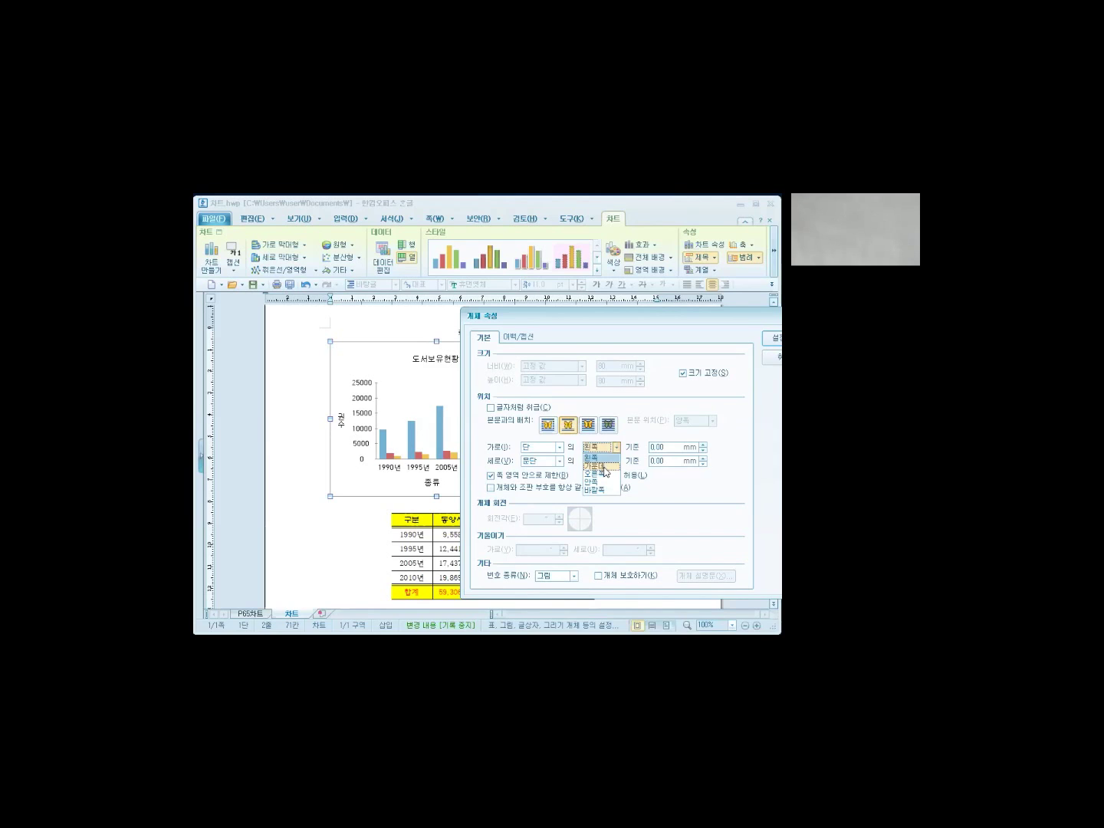
click(605, 466)
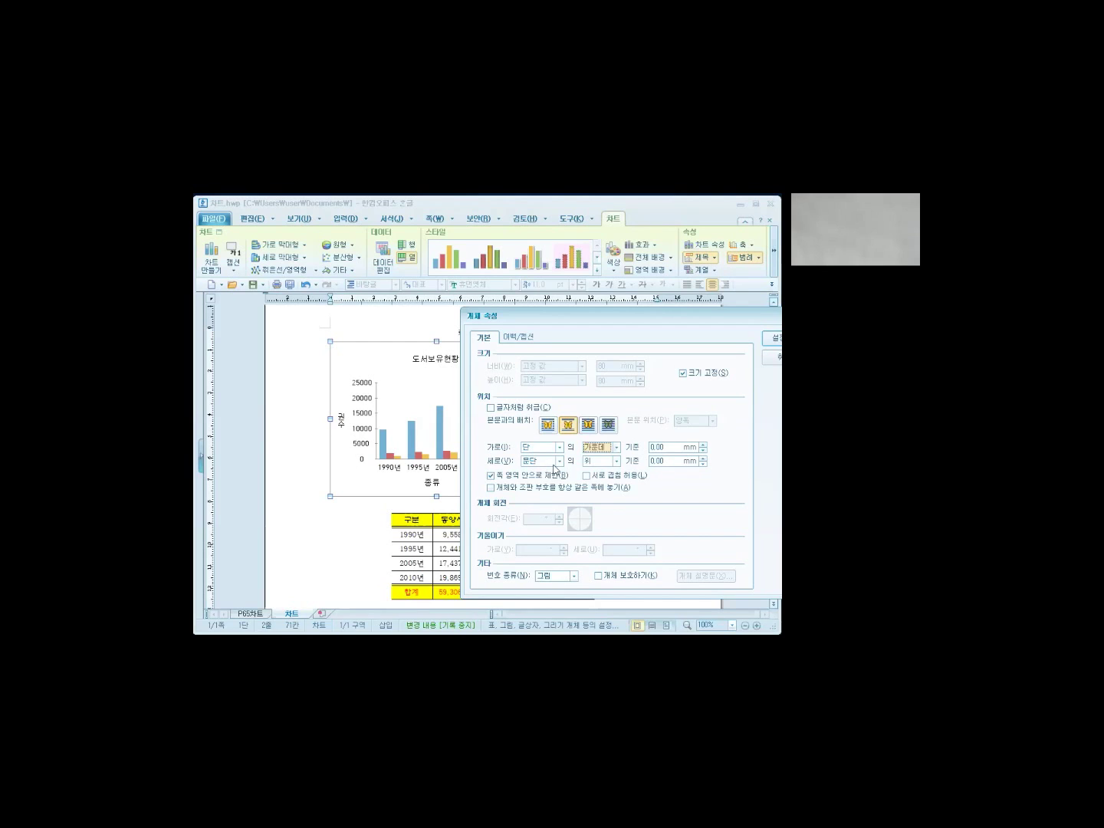
drag(641, 320, 601, 320)
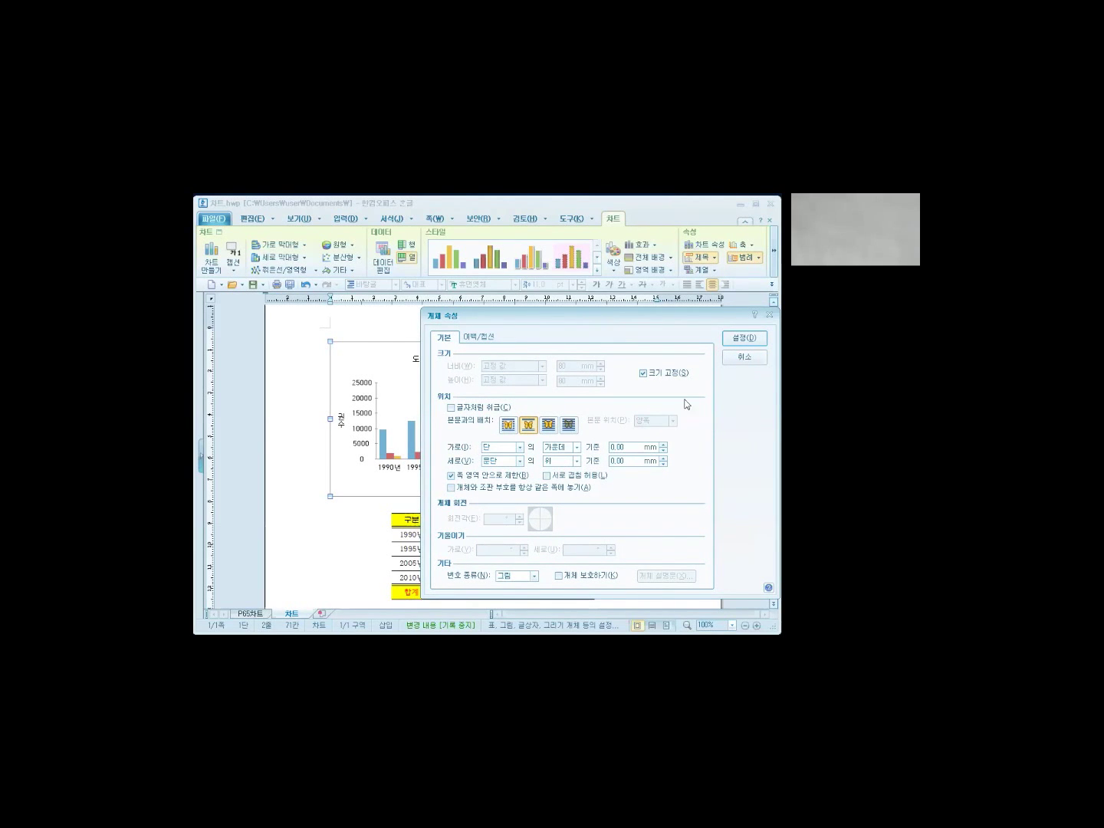
click(740, 341)
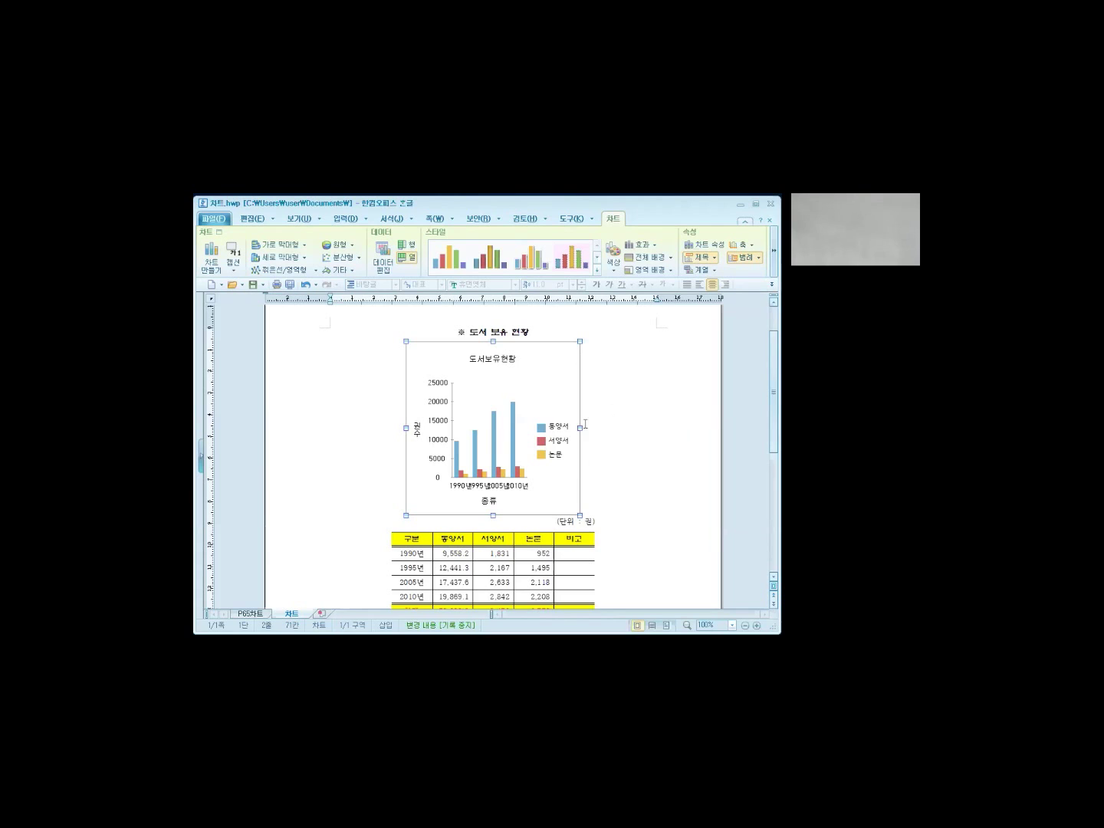
Set all four outer margins of the chart to 2.00 mm in its object properties and apply them.
right_click(406, 341)
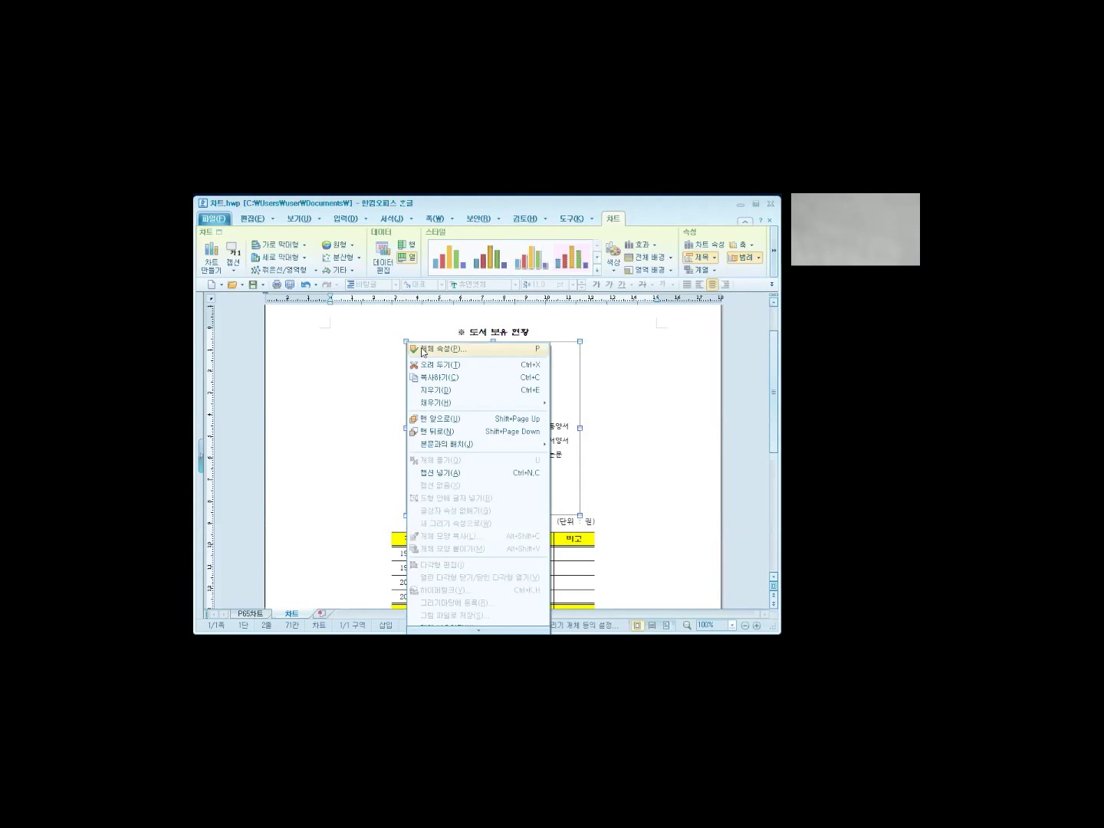
click(421, 348)
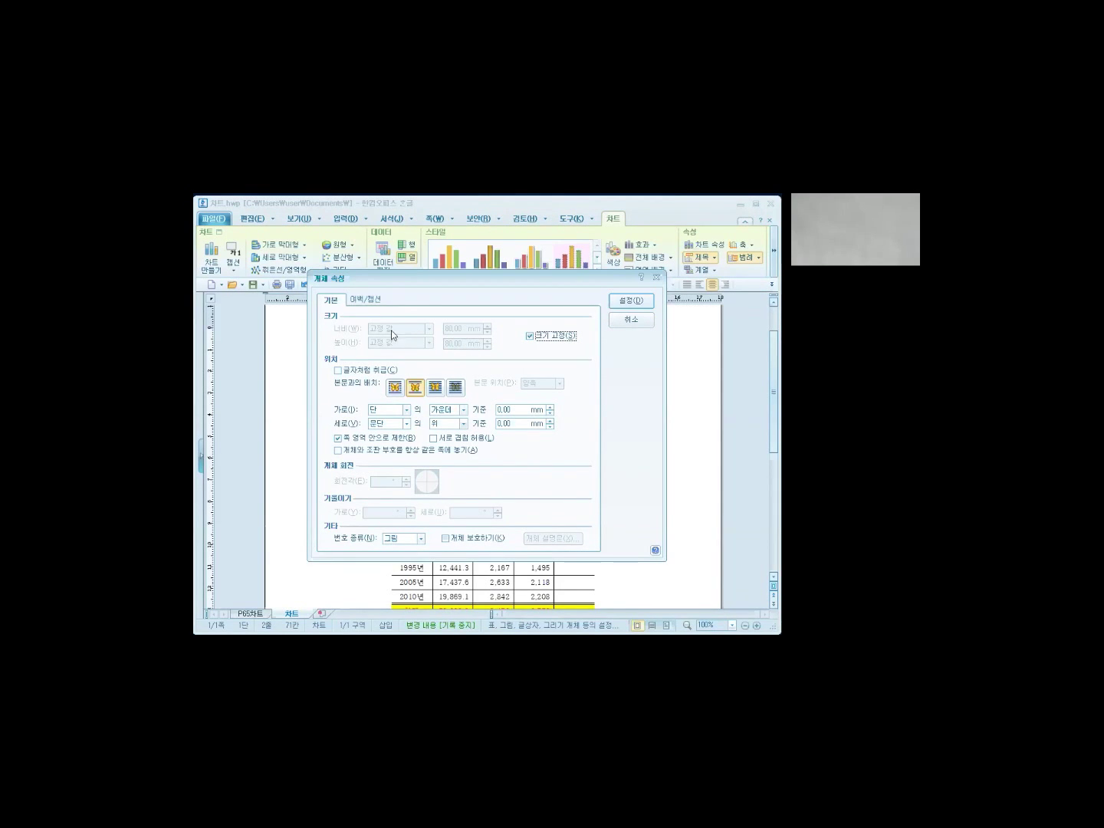
click(373, 301)
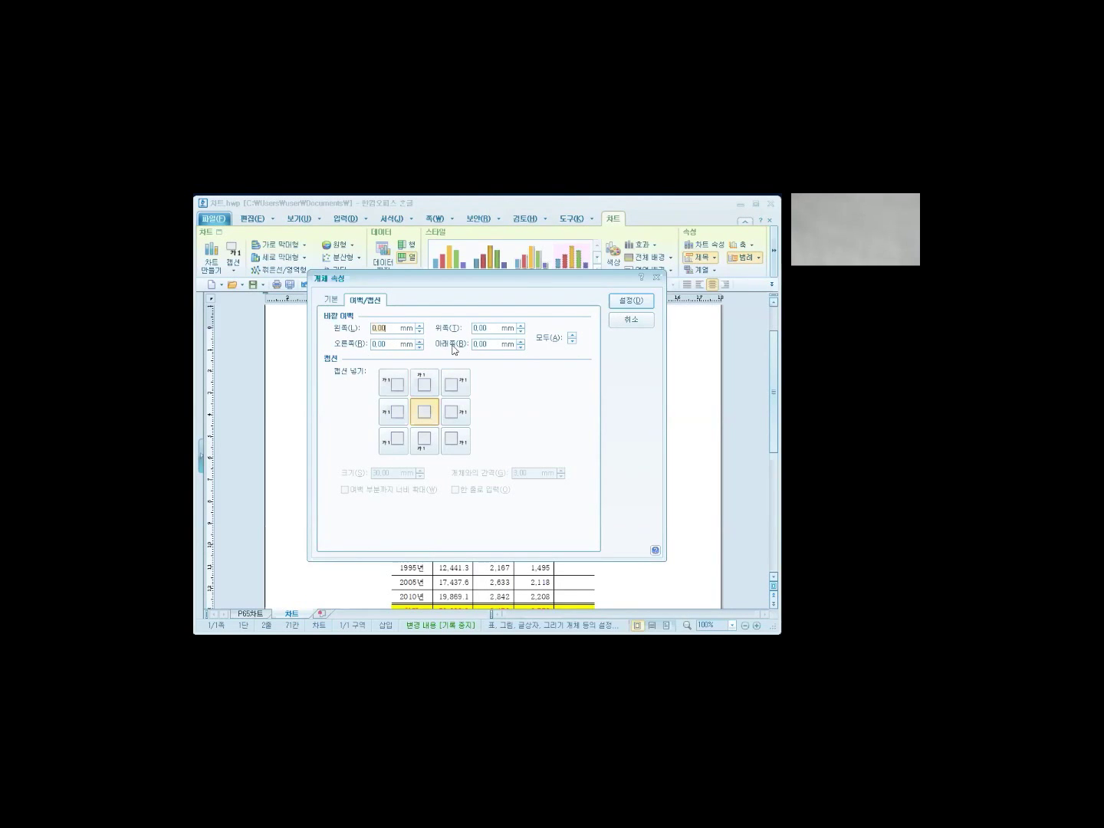
click(572, 336)
click(572, 335)
drag(568, 285, 576, 539)
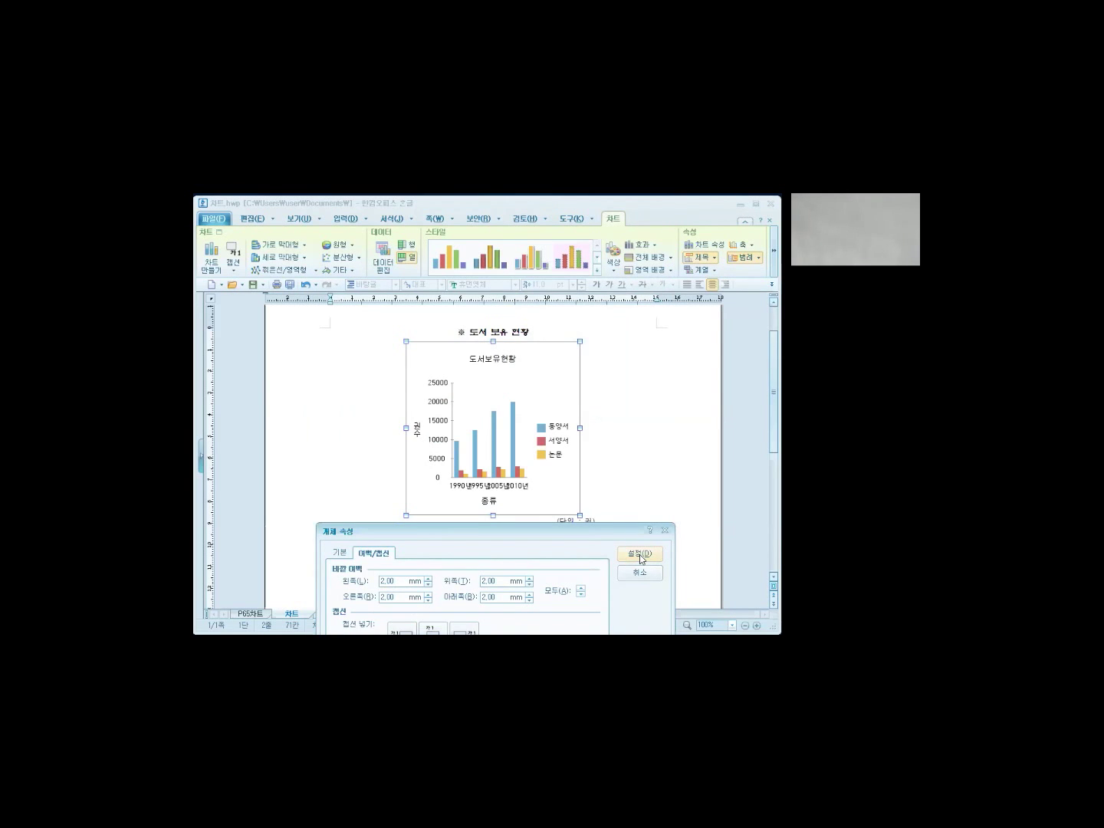
click(640, 554)
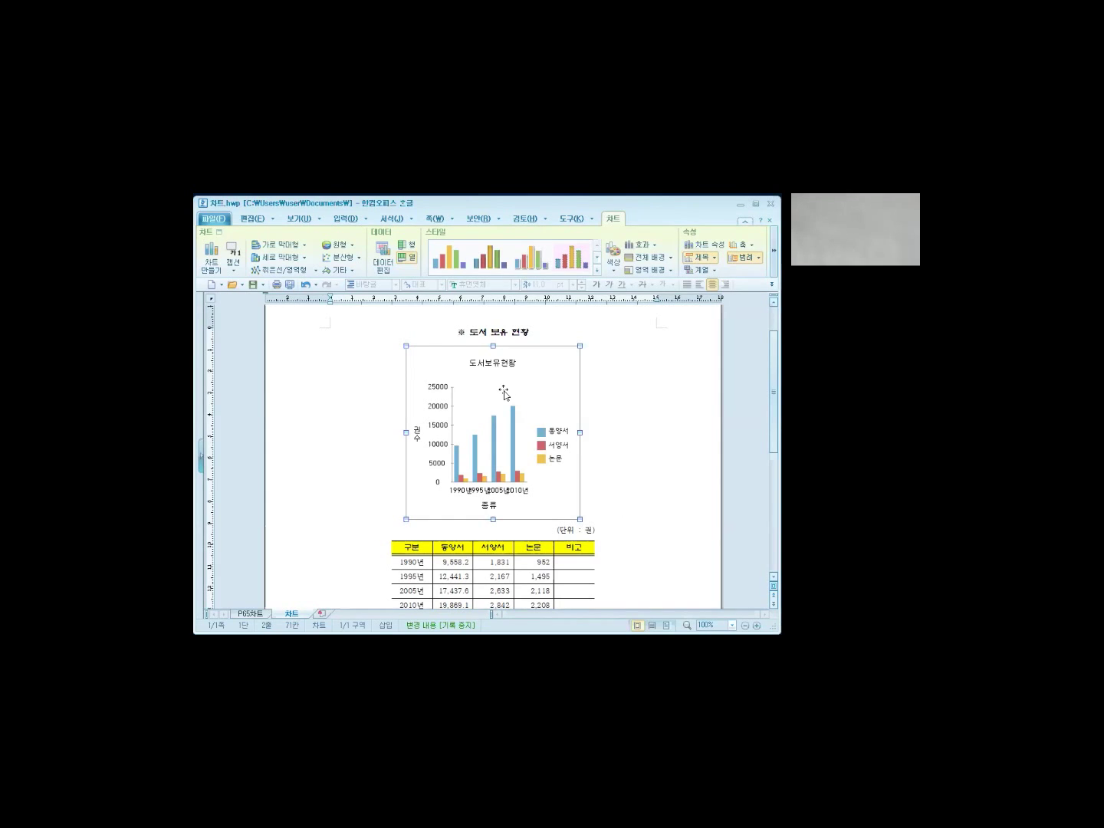
Move the chart above the heading line ※ 도서 보유 현황, deselect it and check the page layout.
drag(503, 391, 503, 358)
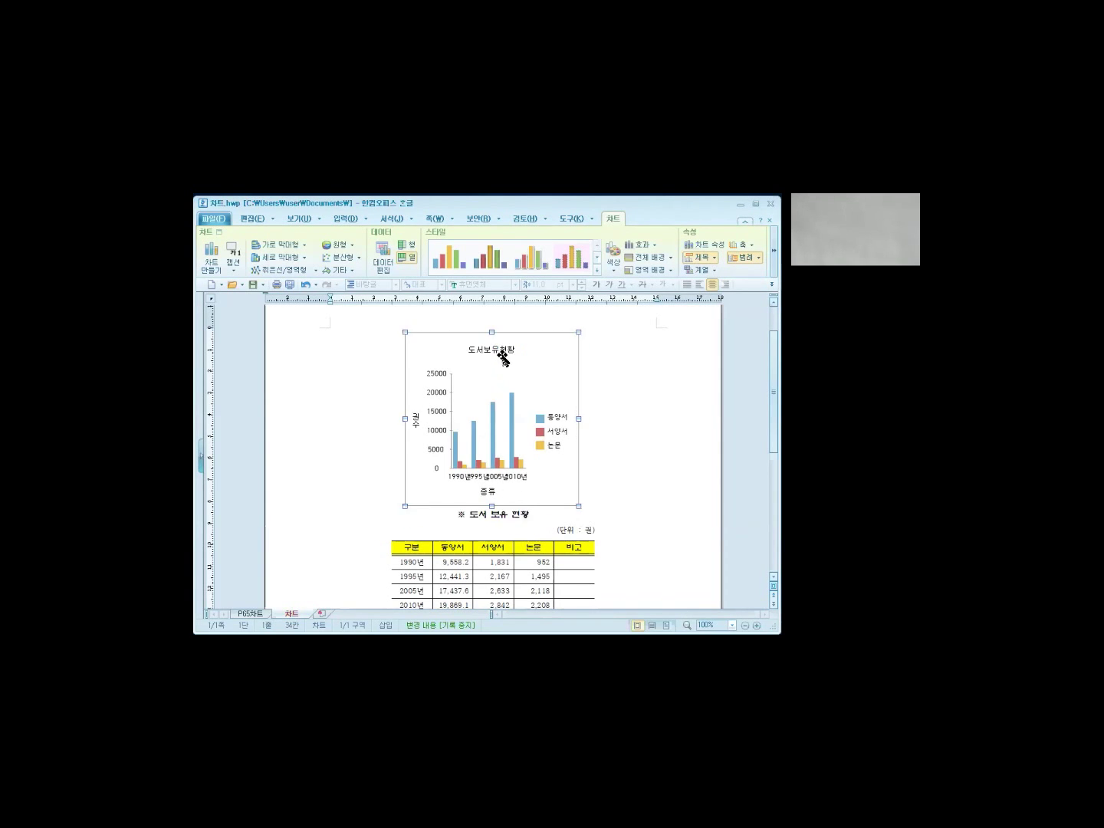
click(604, 424)
scroll(627, 506, down, 3)
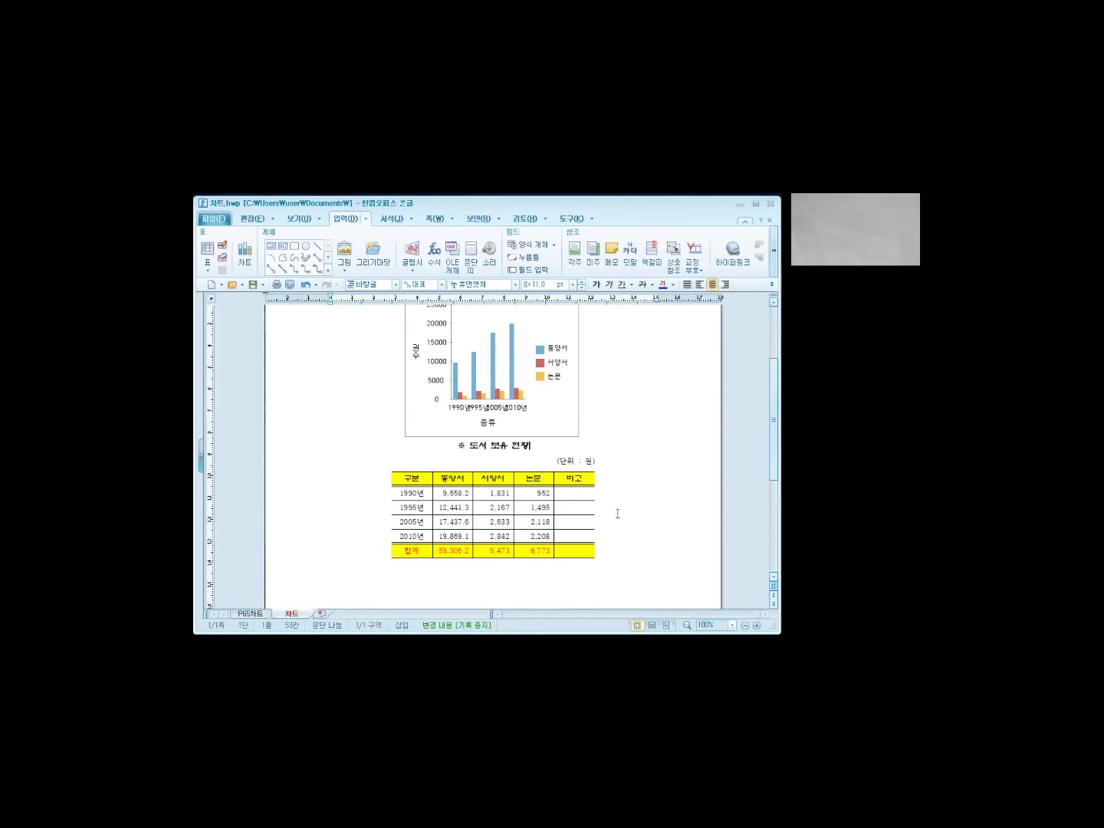
scroll(617, 513, up, 4)
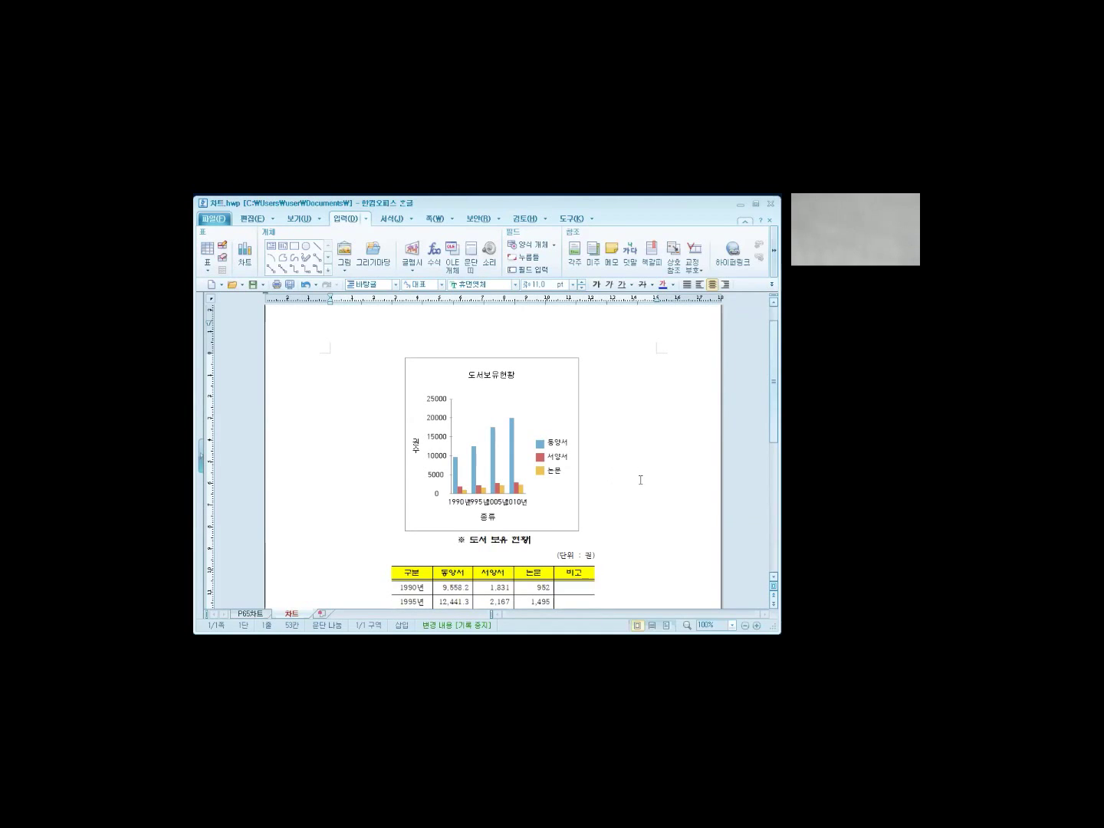
scroll(640, 480, down, 1)
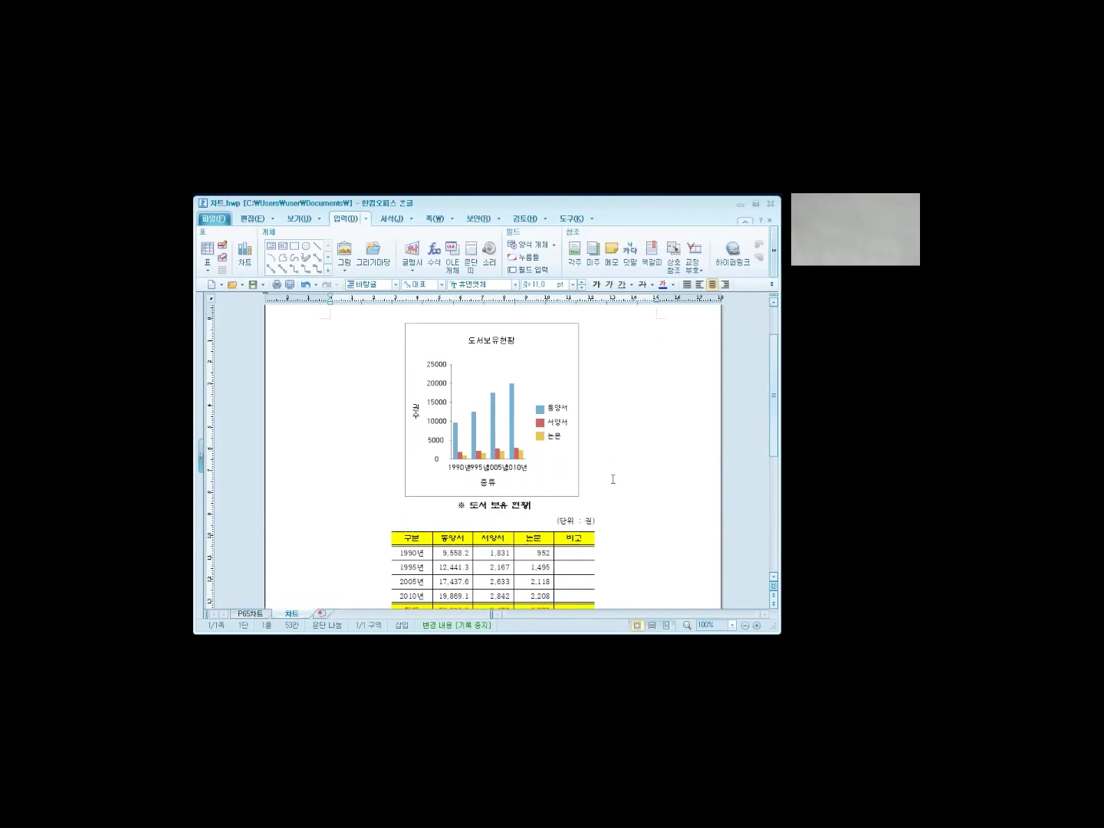